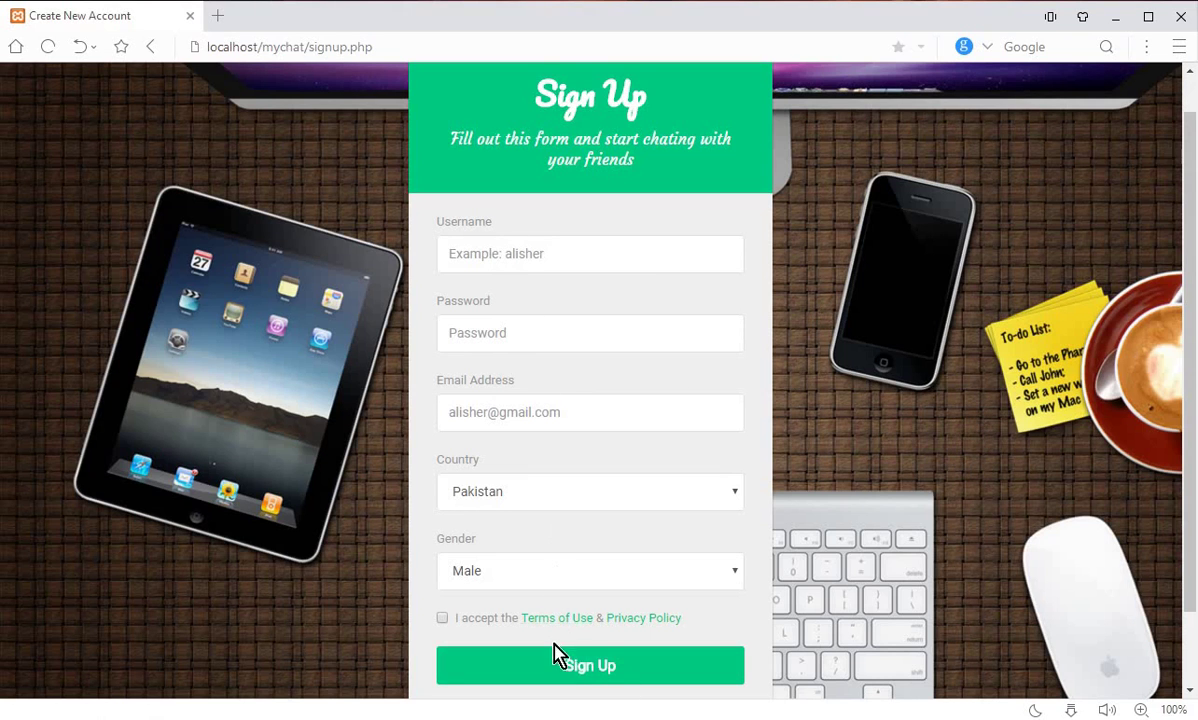
Step: Submit the empty sign-up form so Username shows 'Please fill out this field'
click(676, 680)
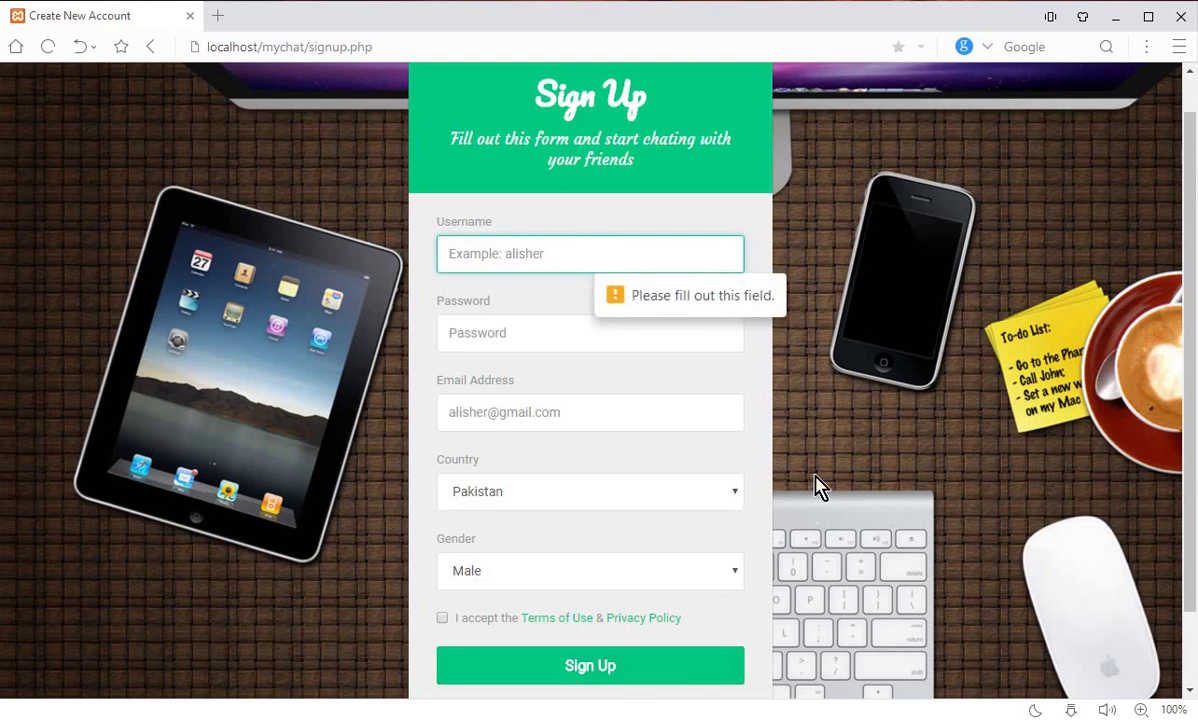
scroll(816, 487, down, 1)
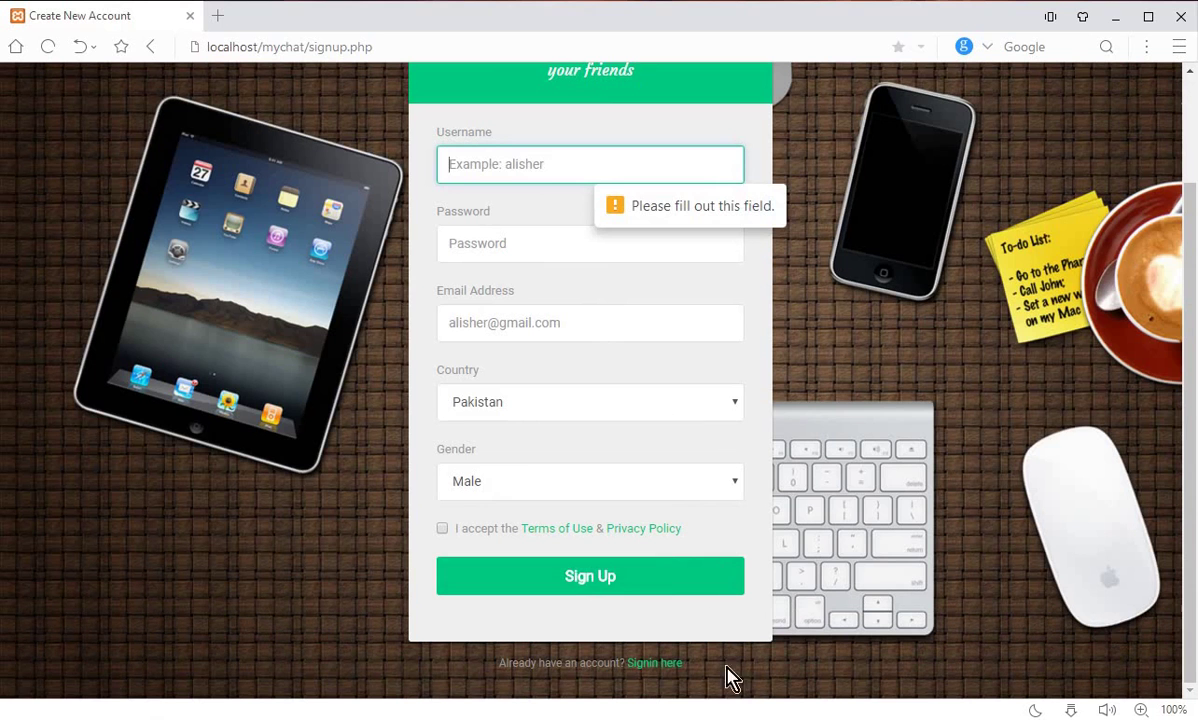
Step: On the Sign In page, enter the account's e-mail address, then follow the forgotten-password link
click(655, 664)
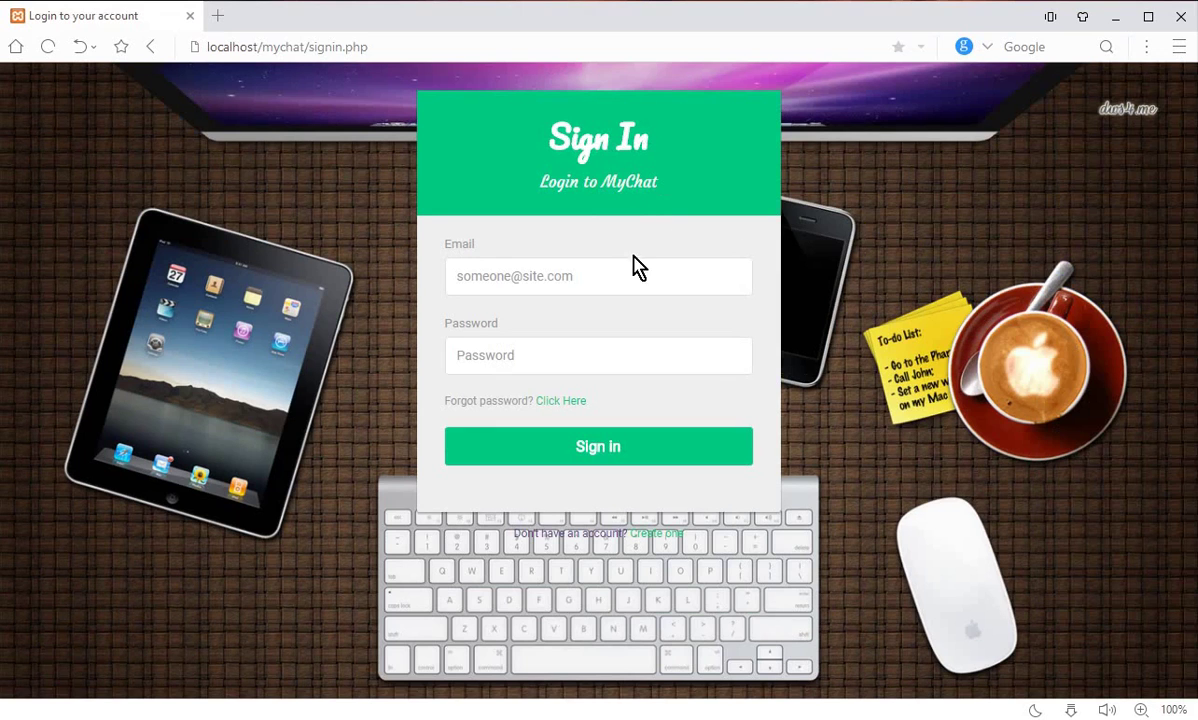
click(600, 274)
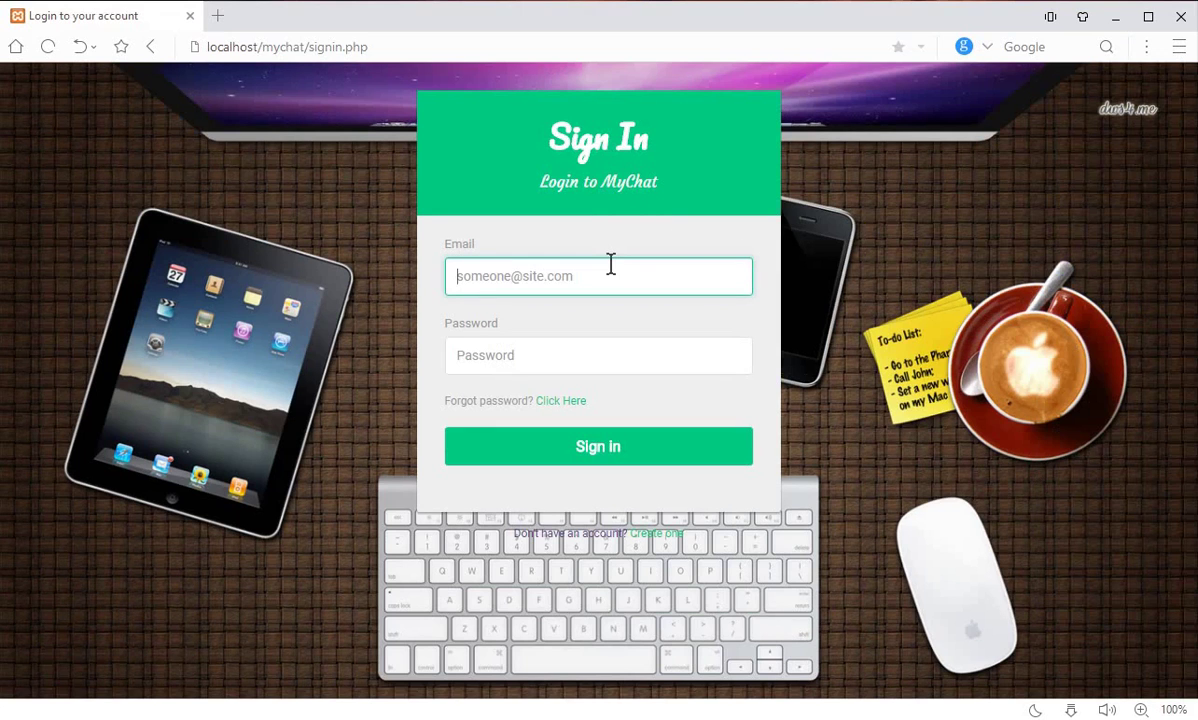
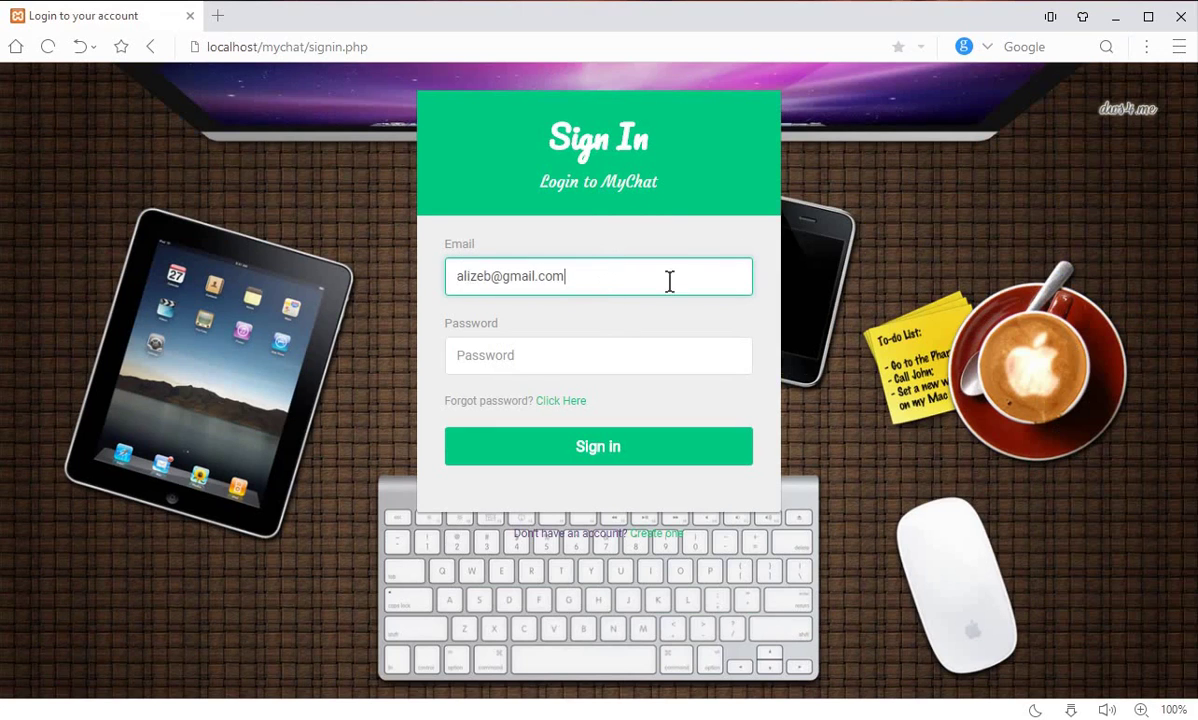
click(600, 355)
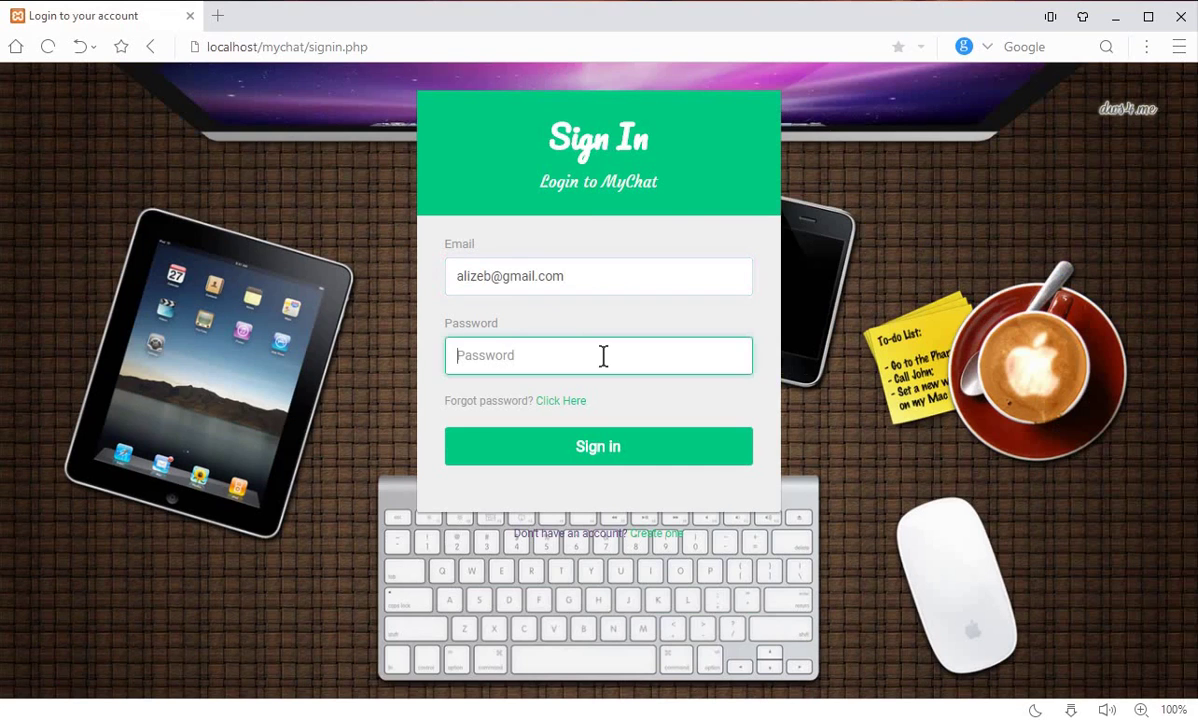
click(566, 405)
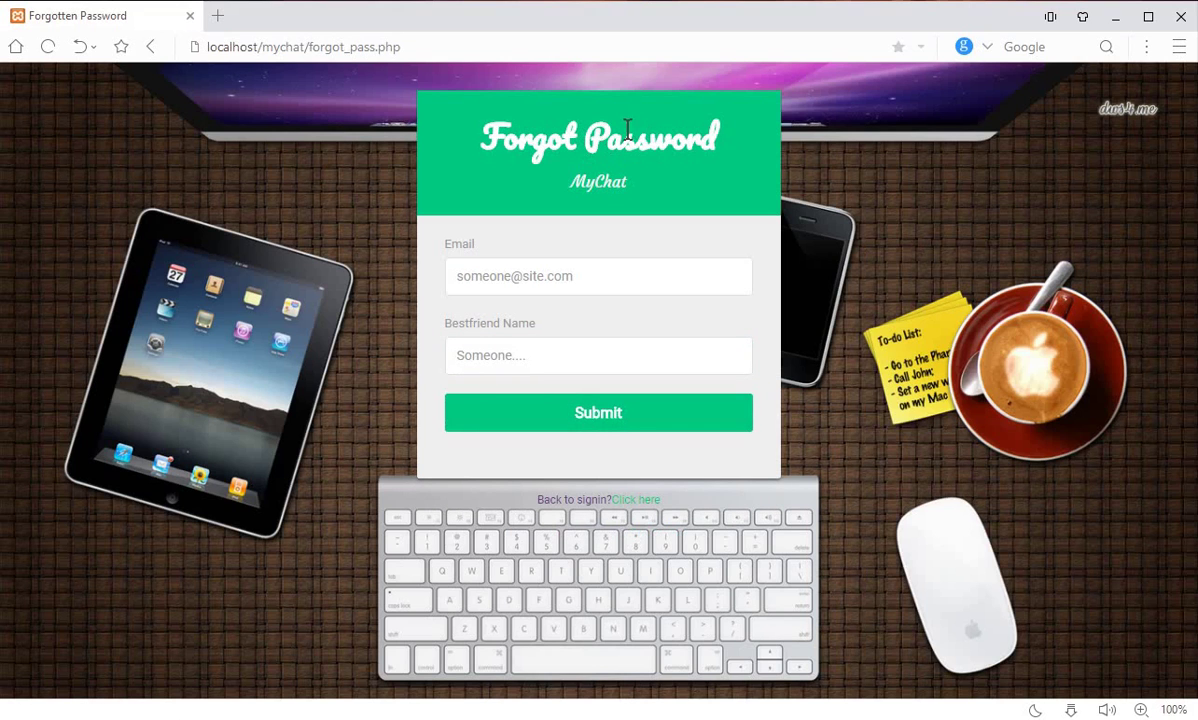
Step: Look over the Forgot Password form's Email and Bestfriend Name fields, then go back to Sign In
click(460, 262)
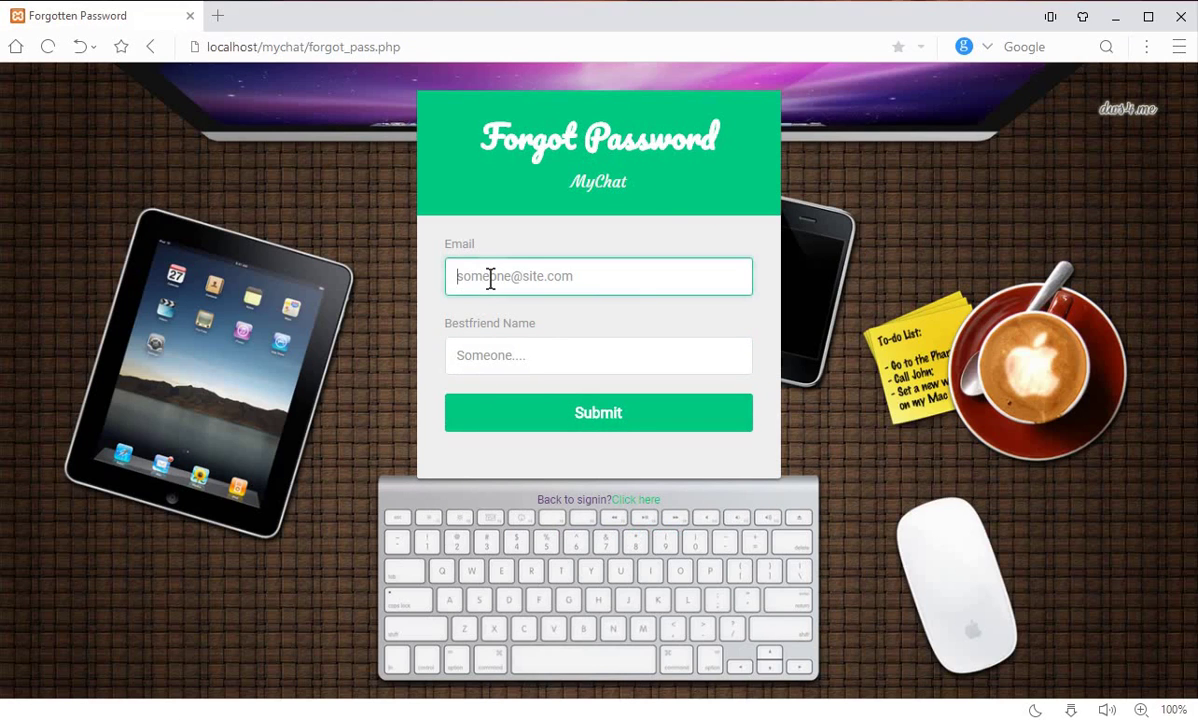
click(584, 362)
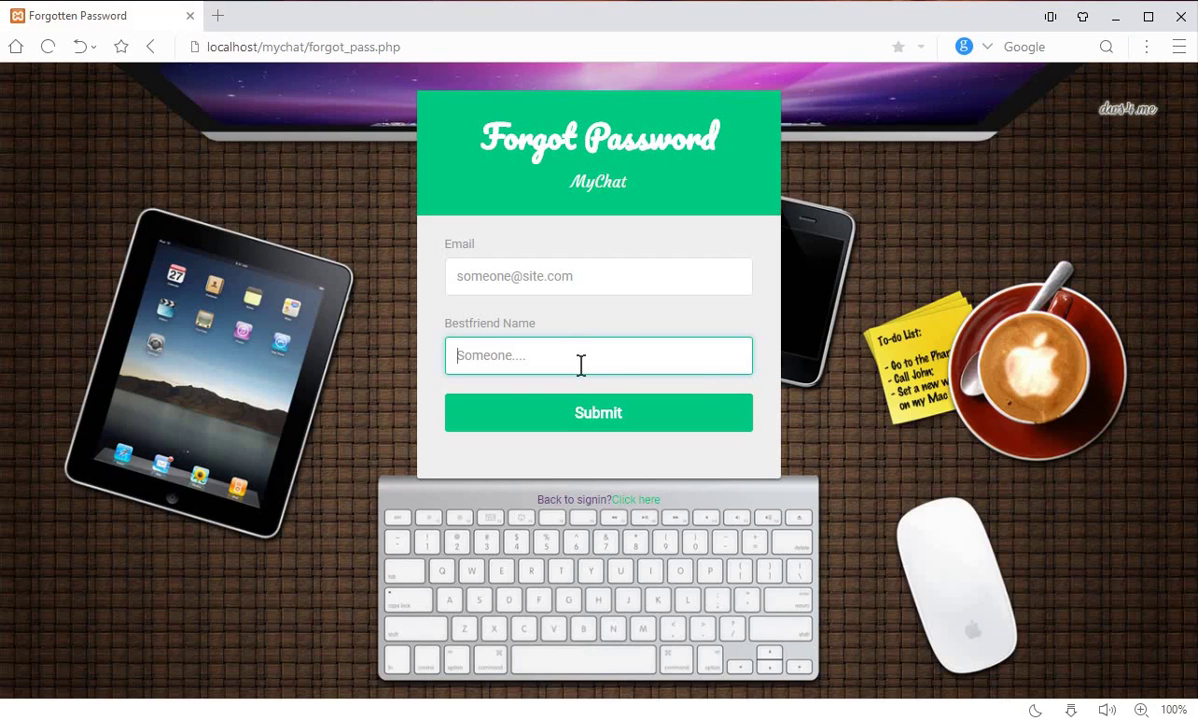
key(alt+Left)
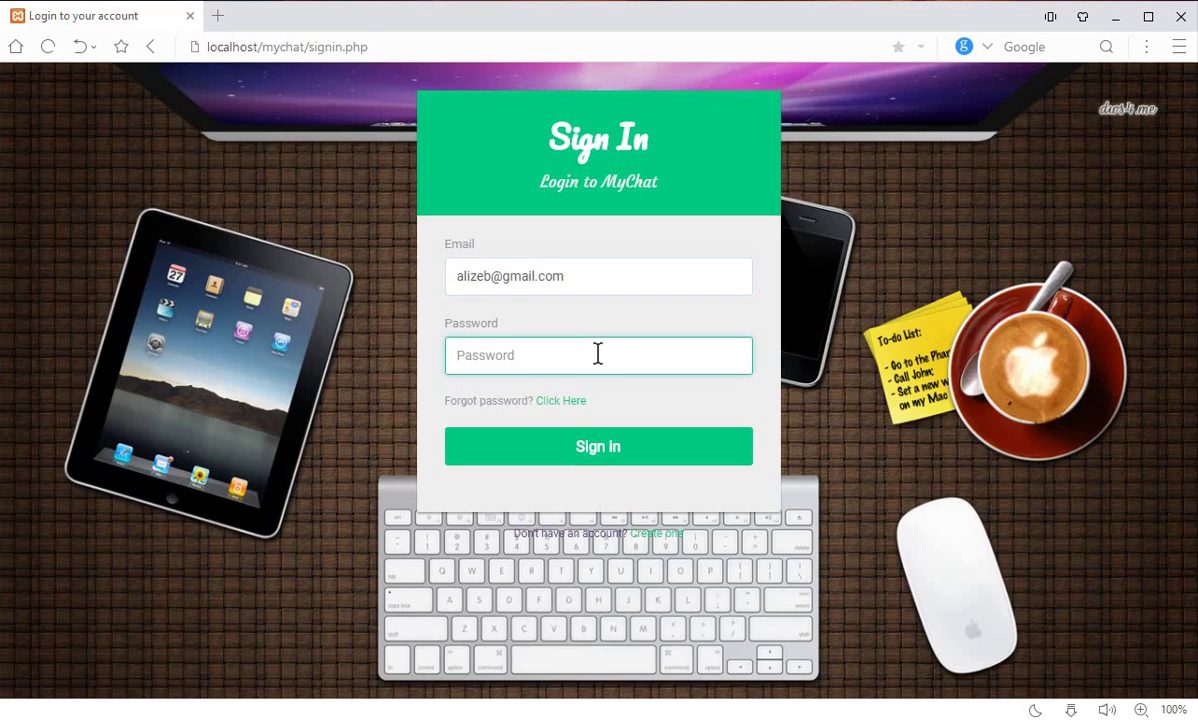
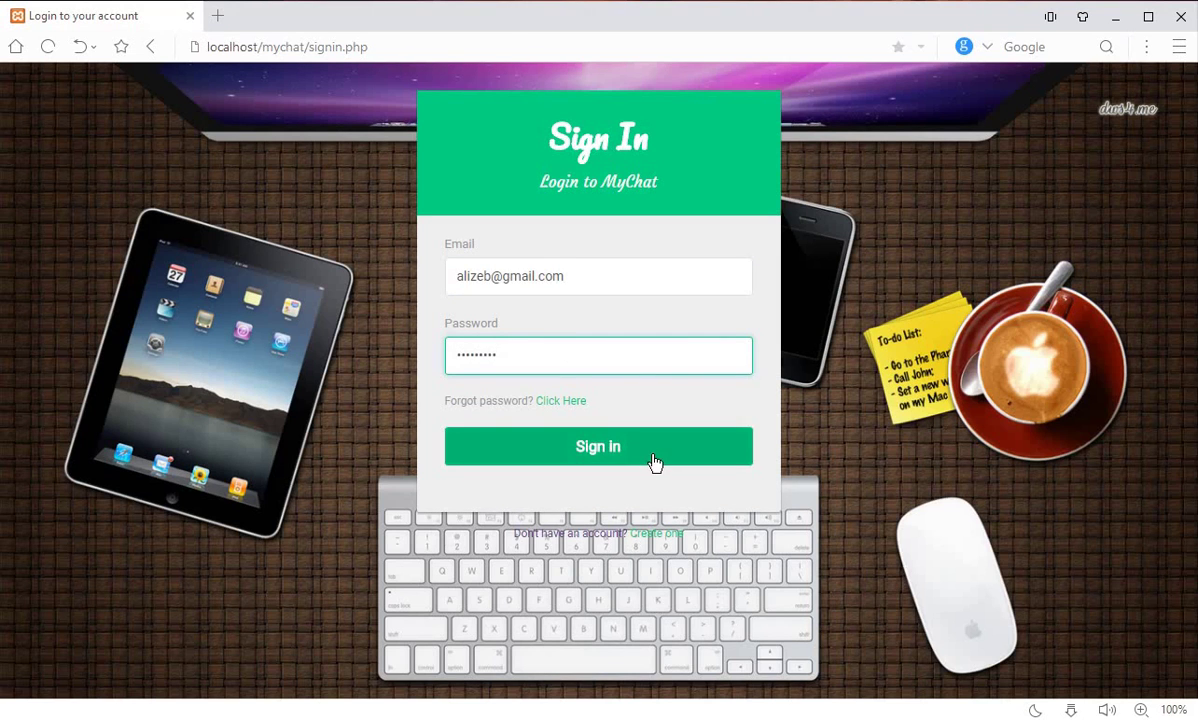
Step: Enter the account password and sign in, then try opening chats with several listed contacts
click(655, 462)
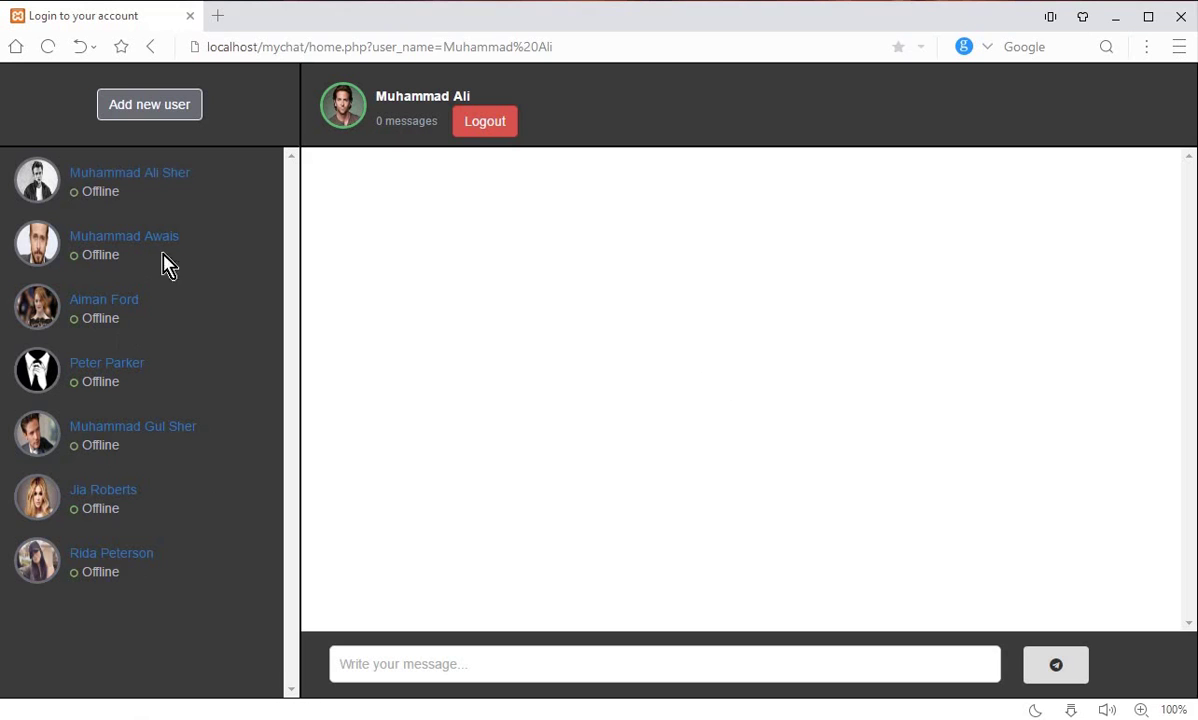
click(110, 427)
click(128, 174)
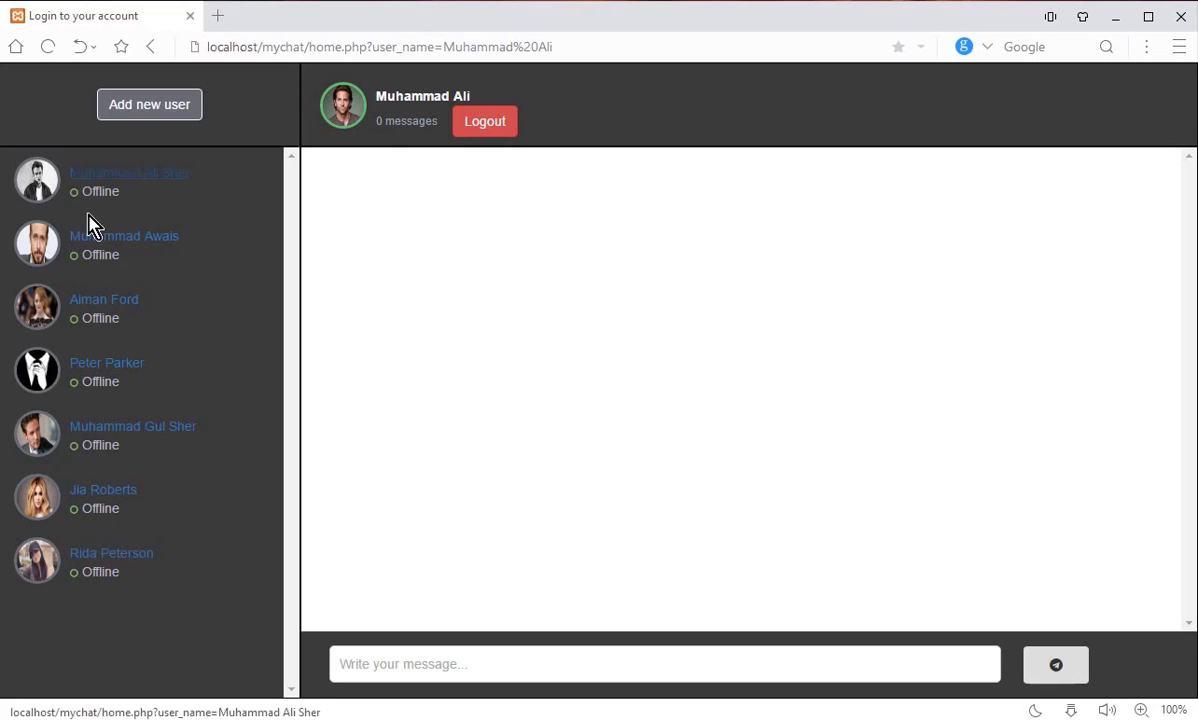
click(97, 603)
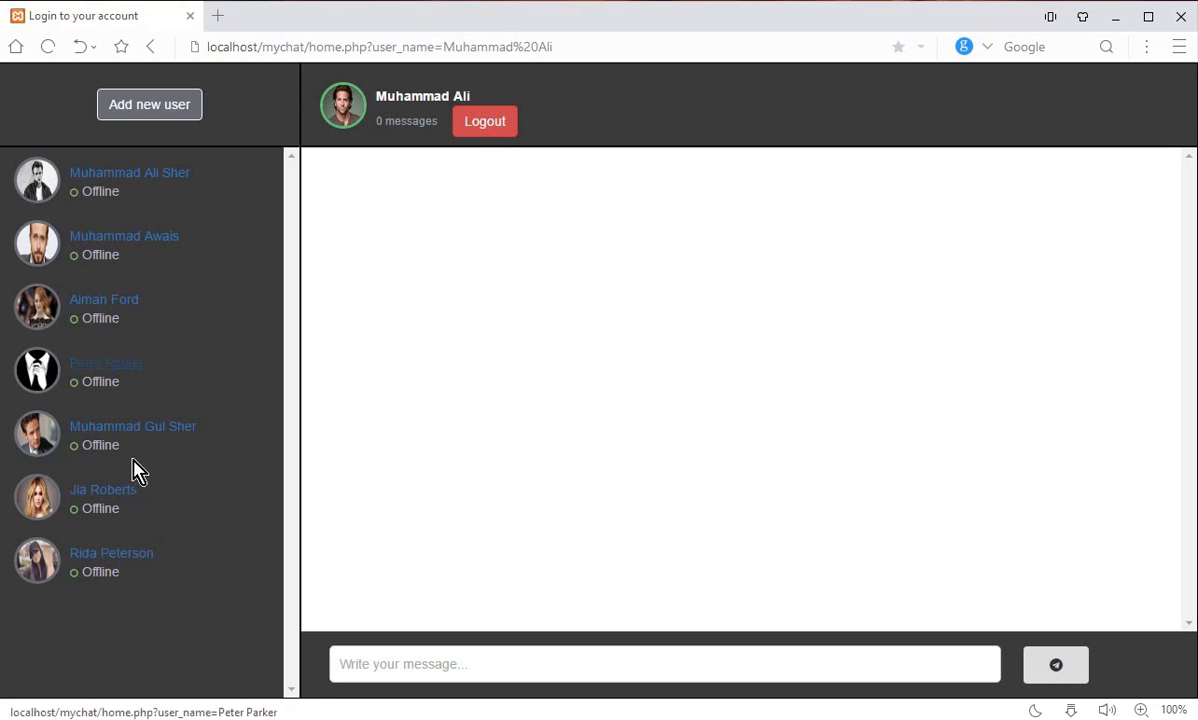
Step: In the second browser window, sign in as the second user with their e-mail and password
key(alt+Tab)
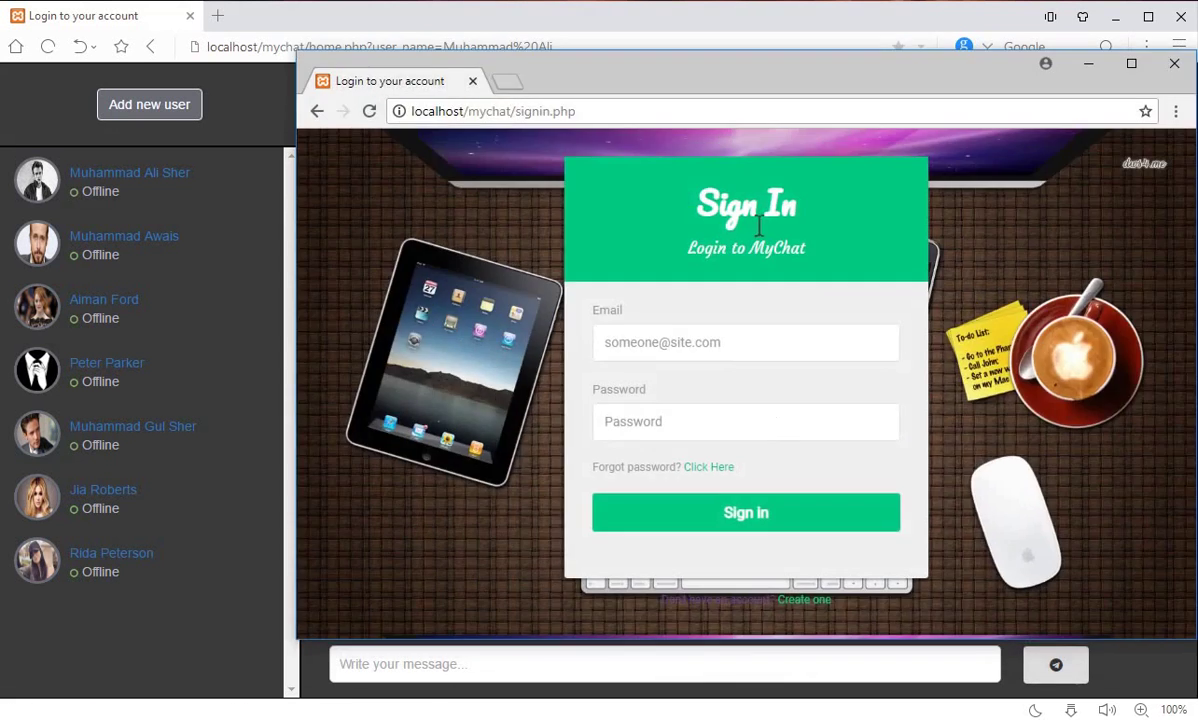
drag(830, 75, 796, 75)
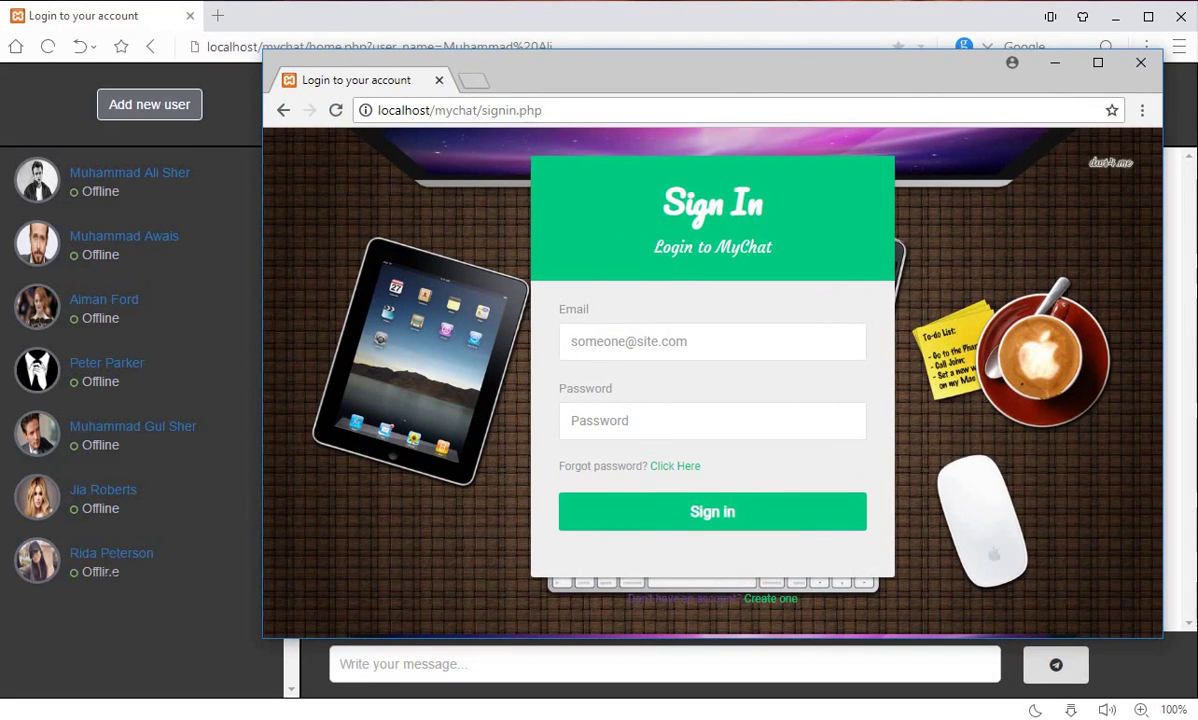
click(655, 330)
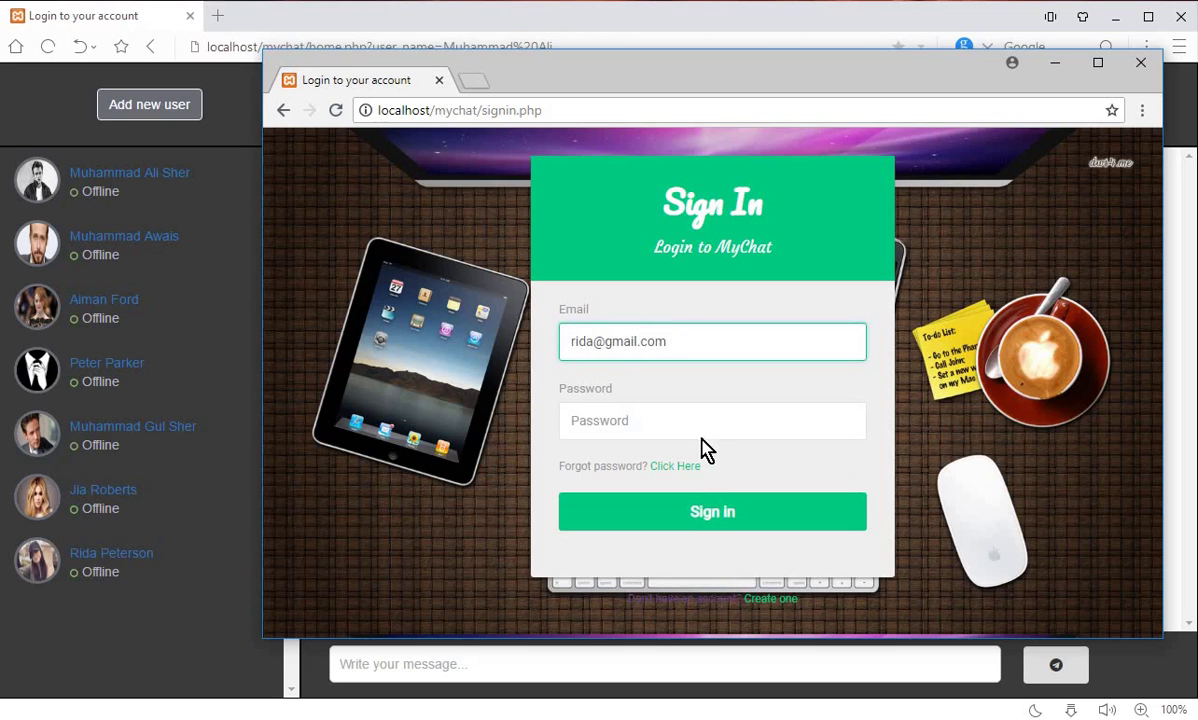
click(703, 423)
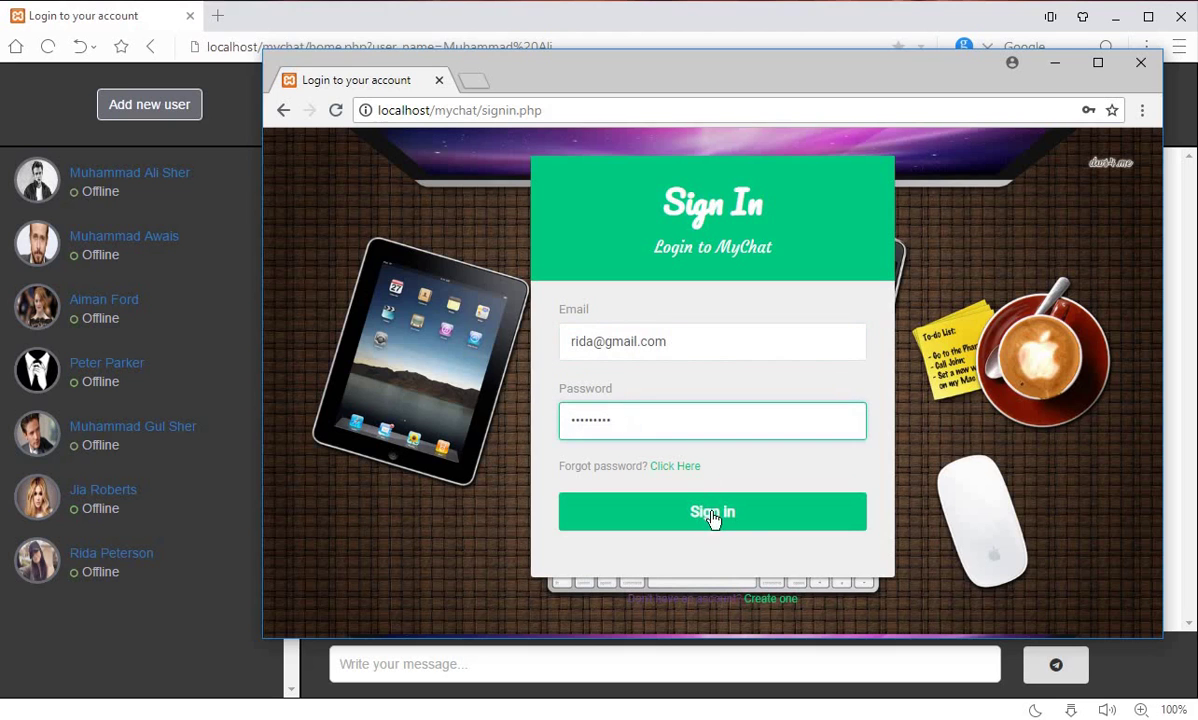
click(760, 521)
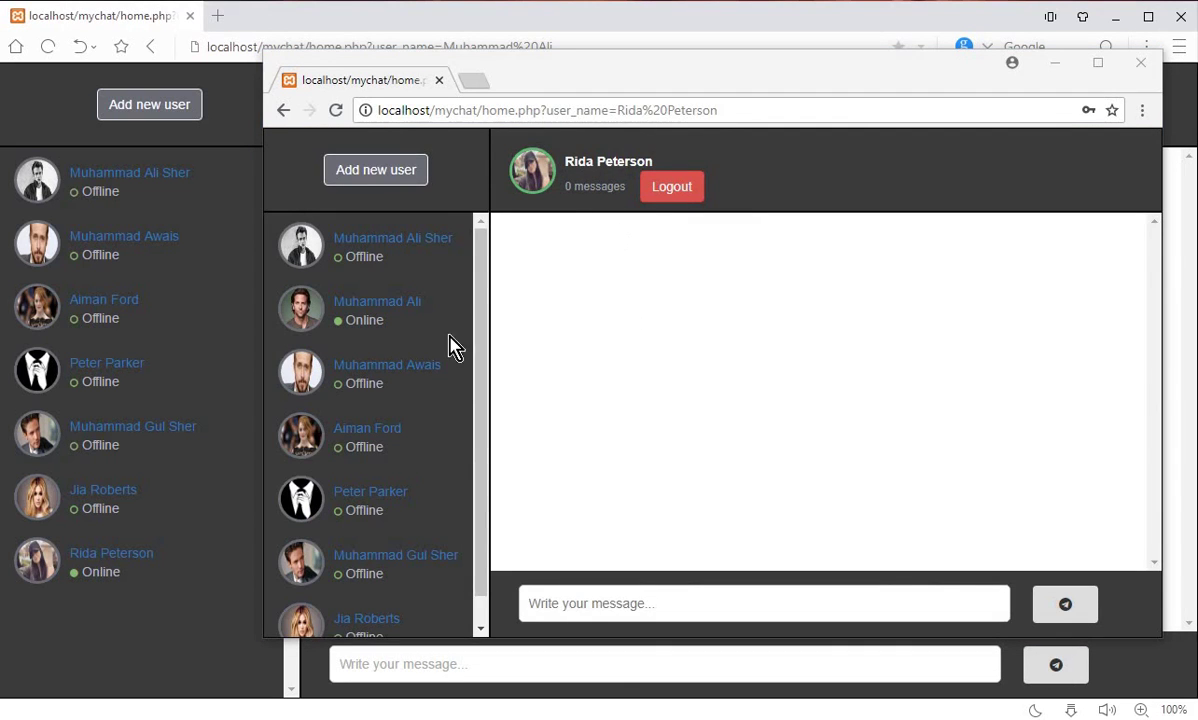
Step: Arrange the two signed-in browser windows so both chat sessions are visible
drag(484, 283, 484, 420)
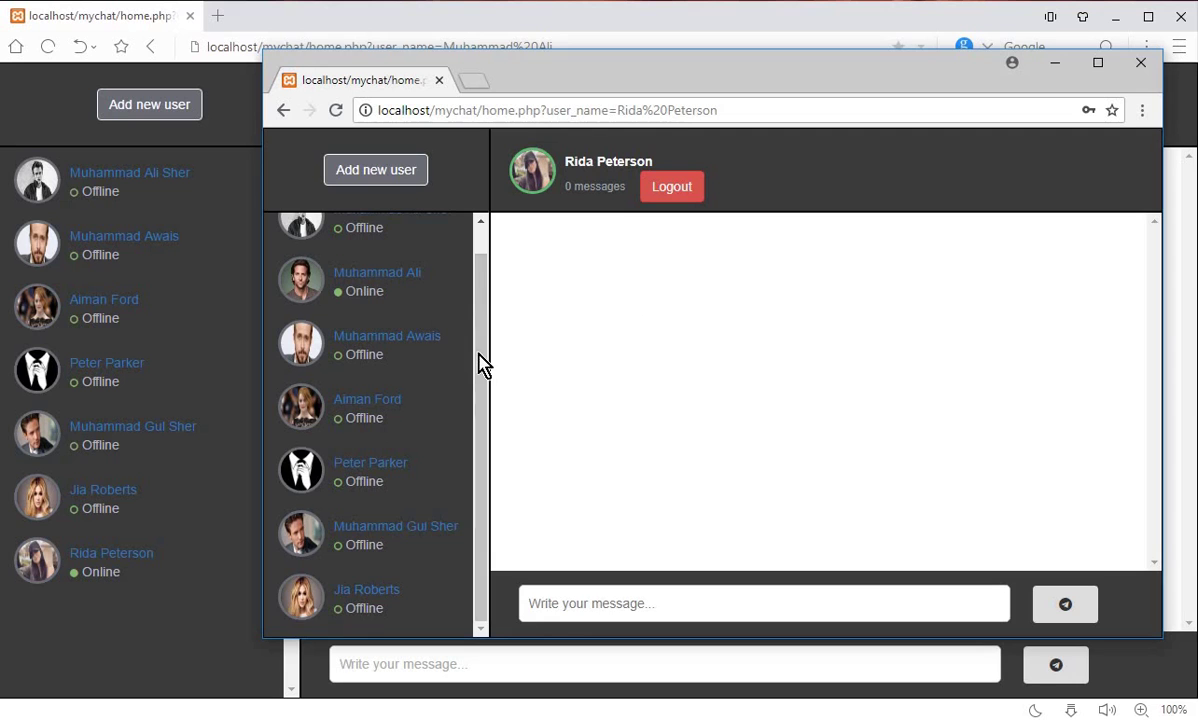
scroll(479, 364, up, 1)
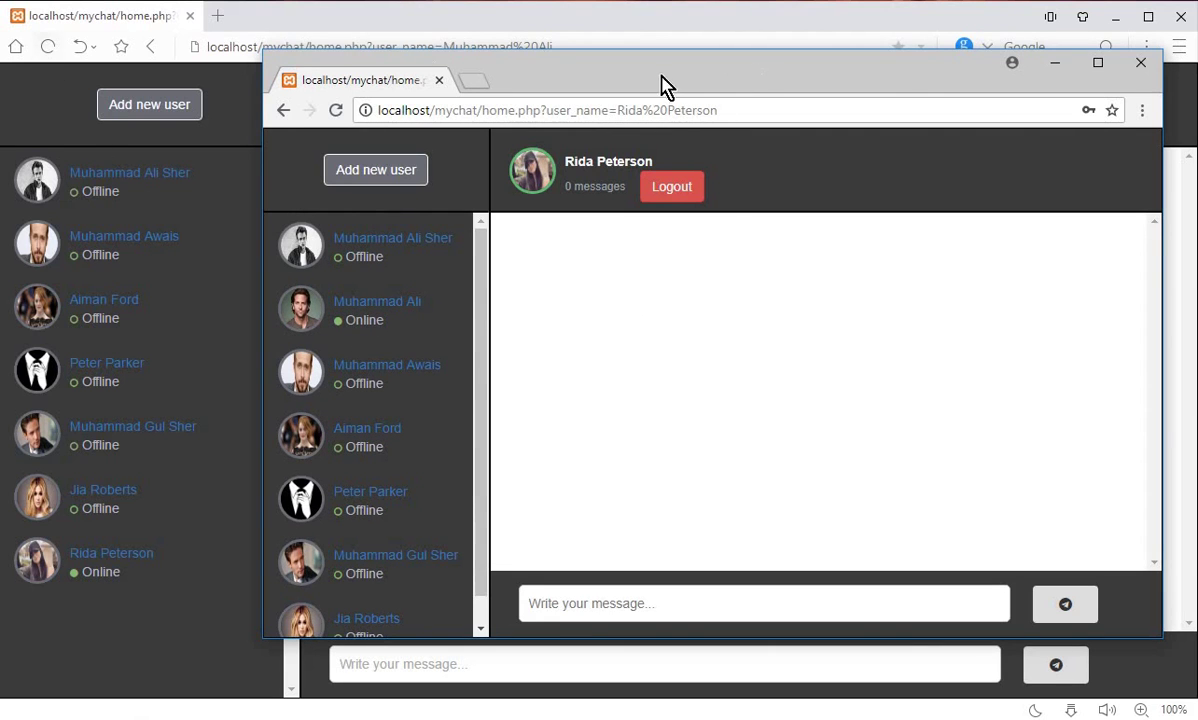
drag(936, 92, 1197, 112)
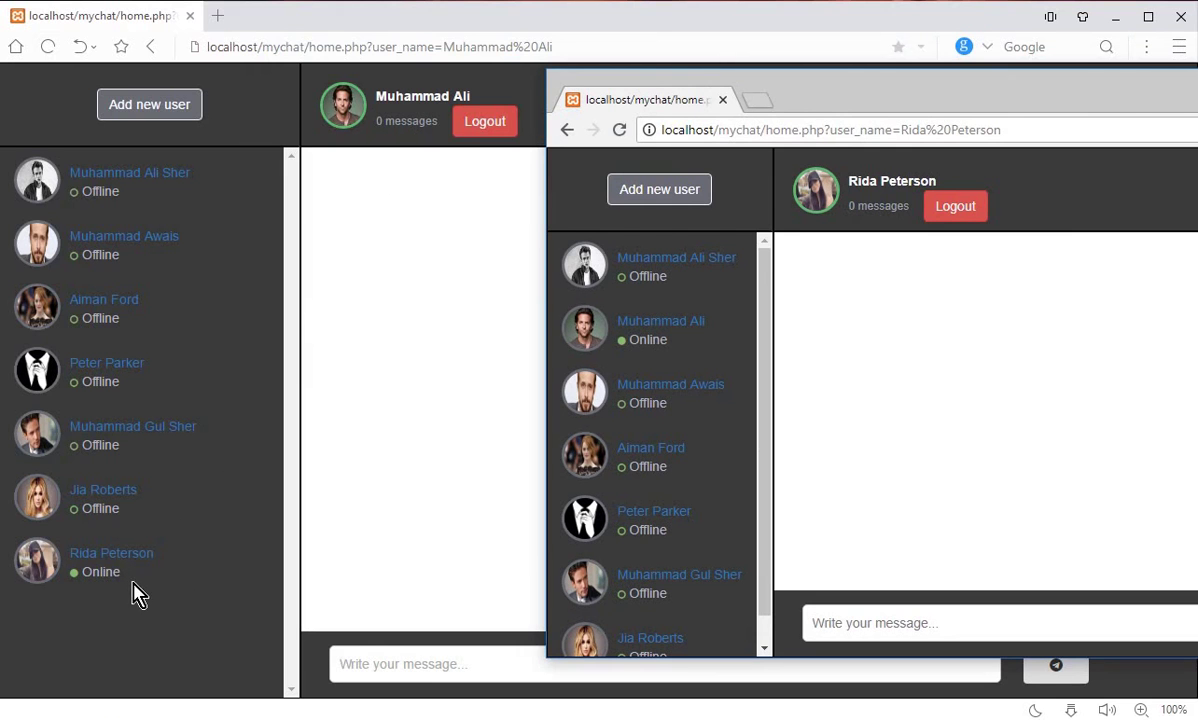
drag(1063, 95, 820, 88)
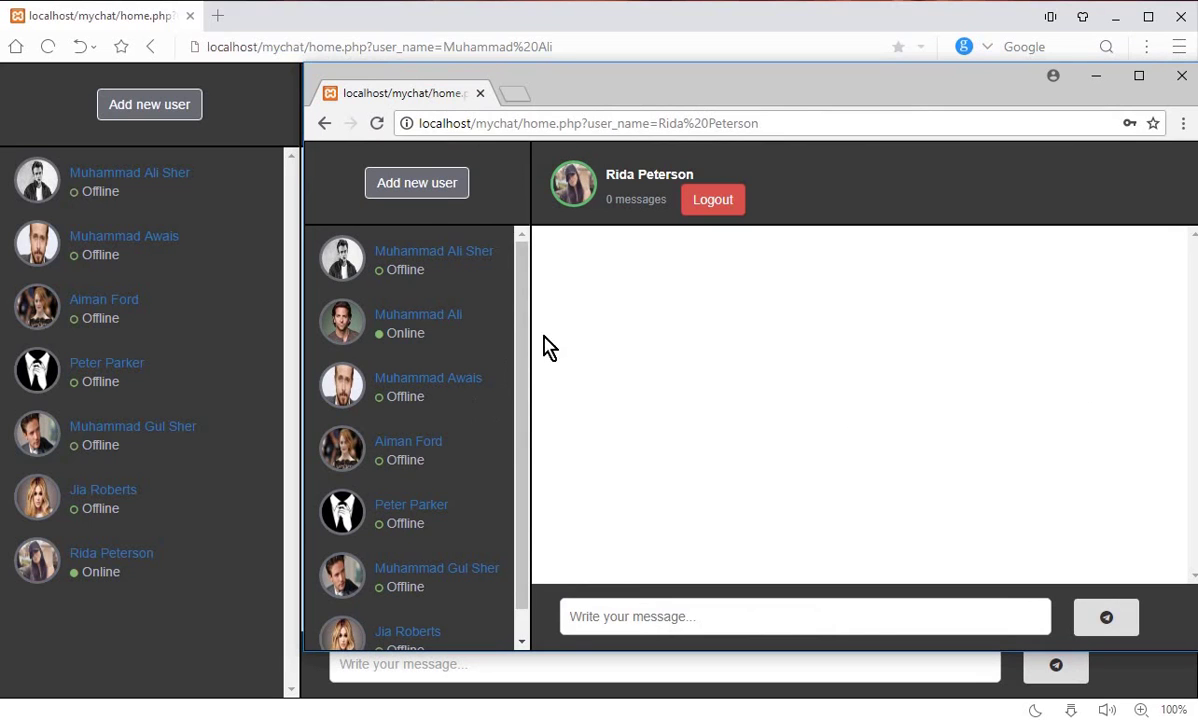
Step: Open the contact's chat, send 'how are you ???', and bring the recipient's window forward
click(418, 320)
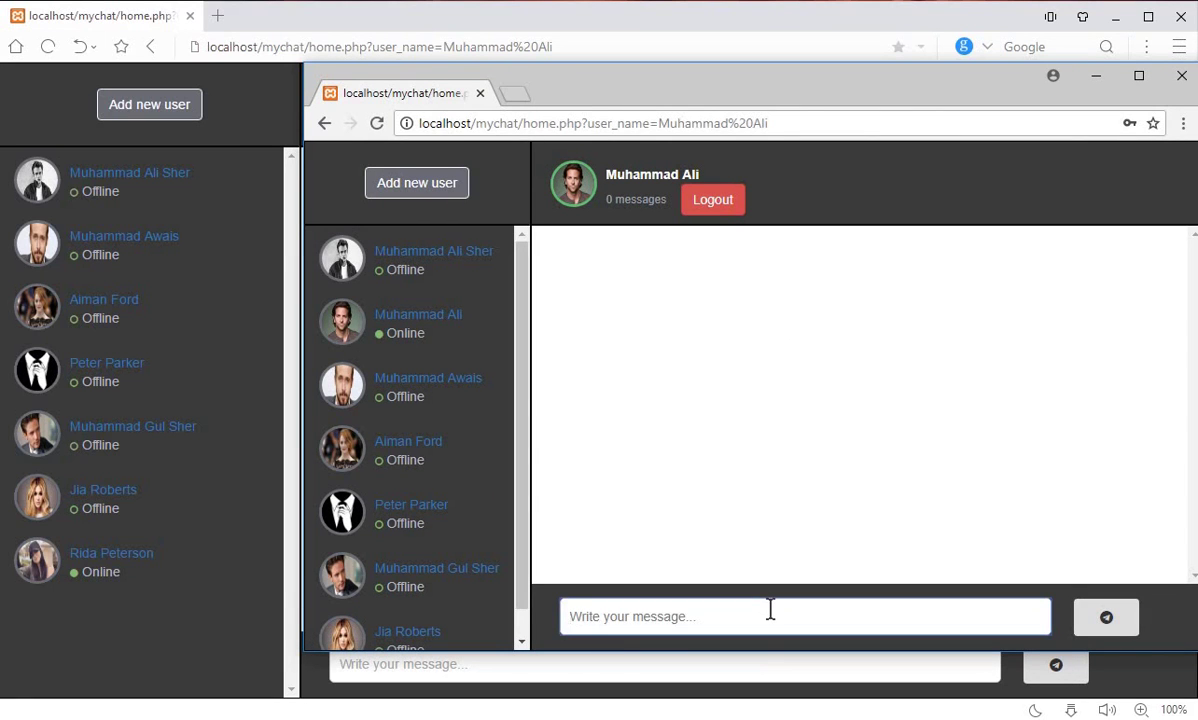
text(how are)
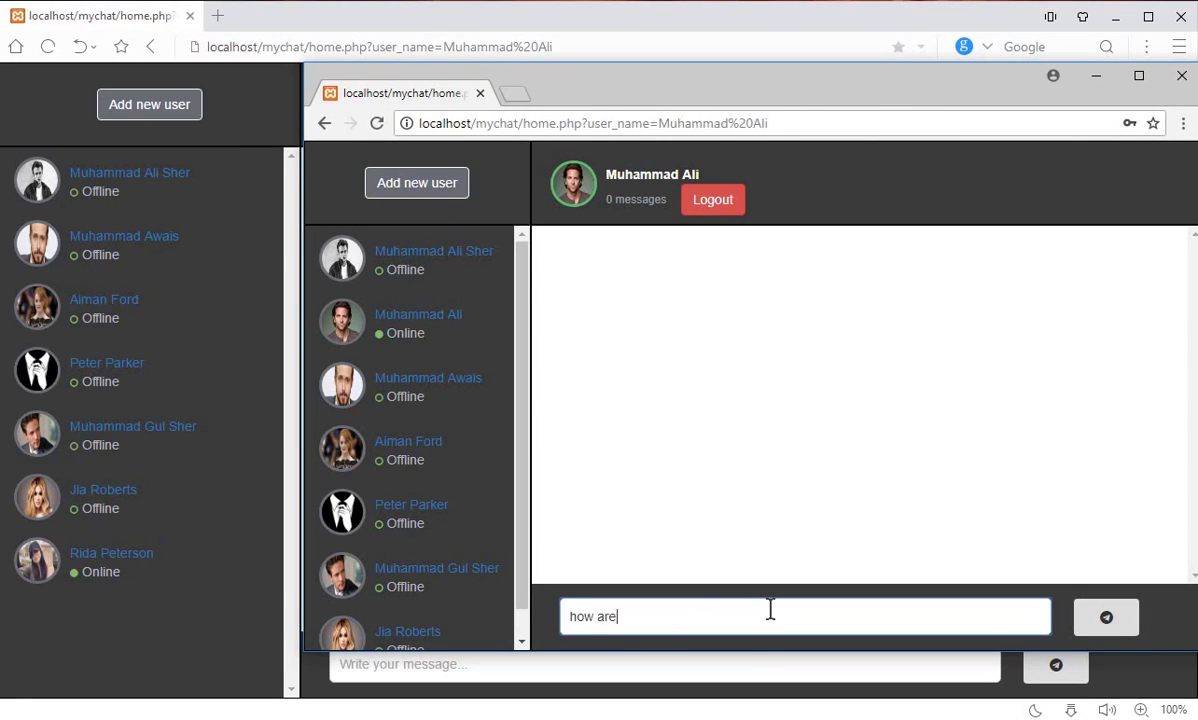
text( you ???)
click(1114, 622)
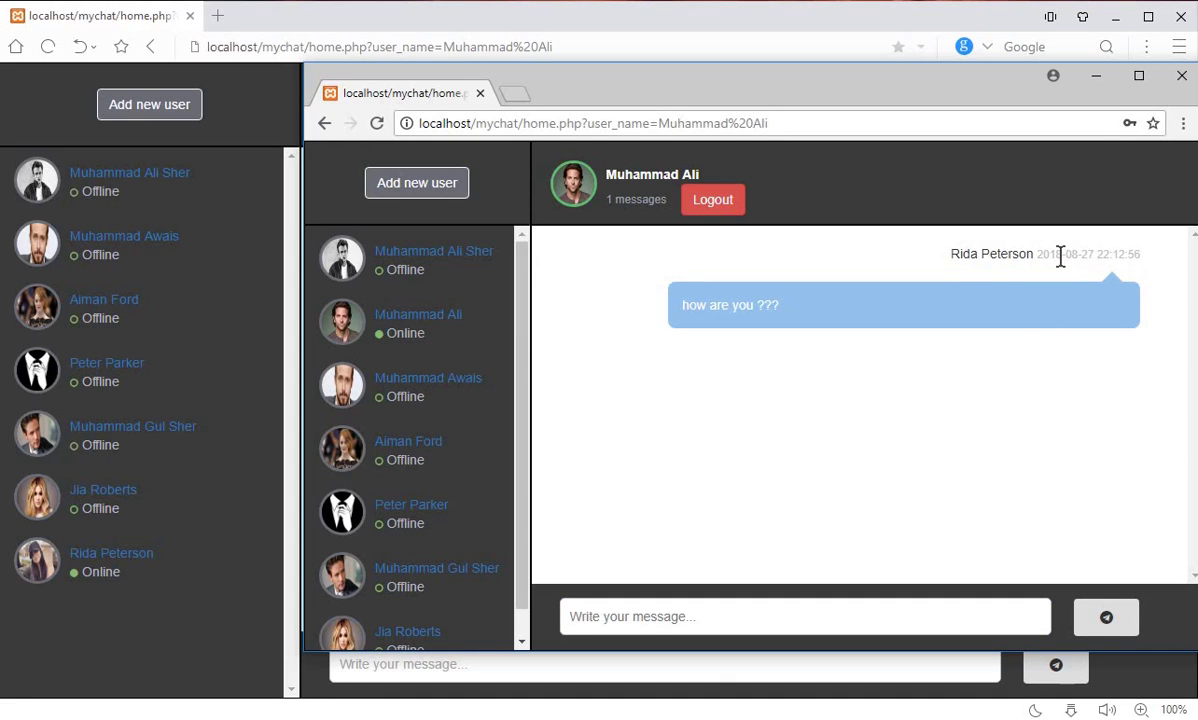
double_click(1119, 254)
click(136, 561)
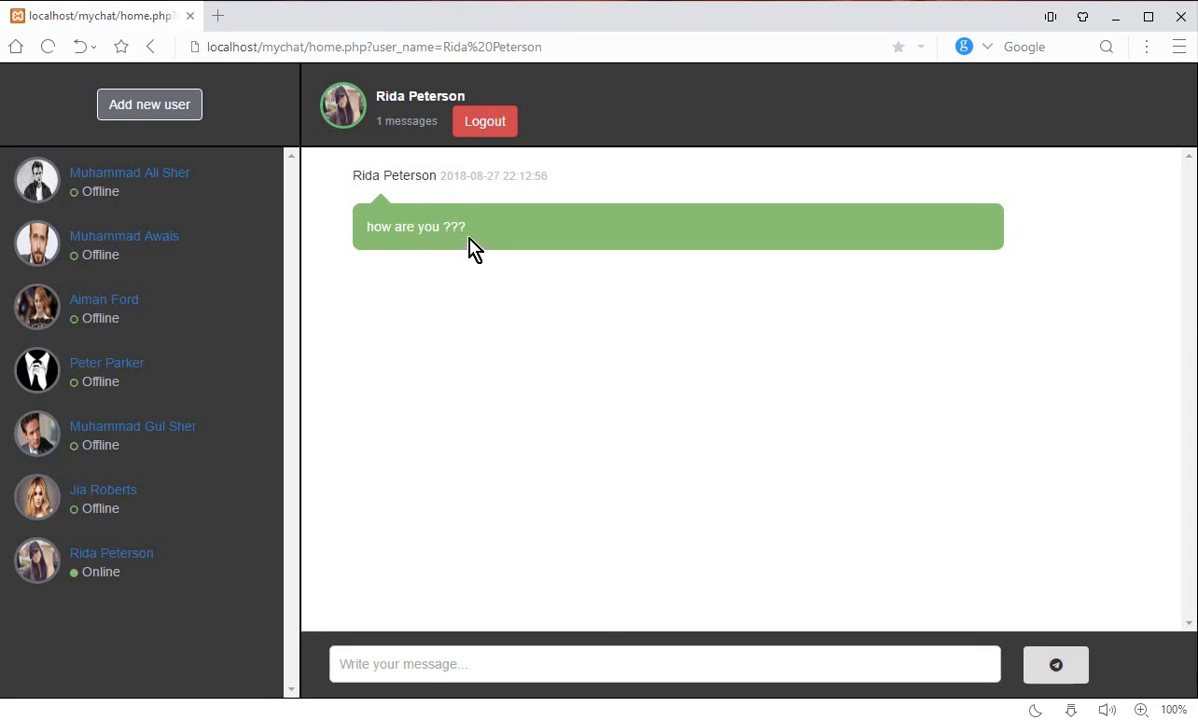
Step: Reply 'i am fine thank you...' from the recipient's window, then switch back to the other window
click(597, 656)
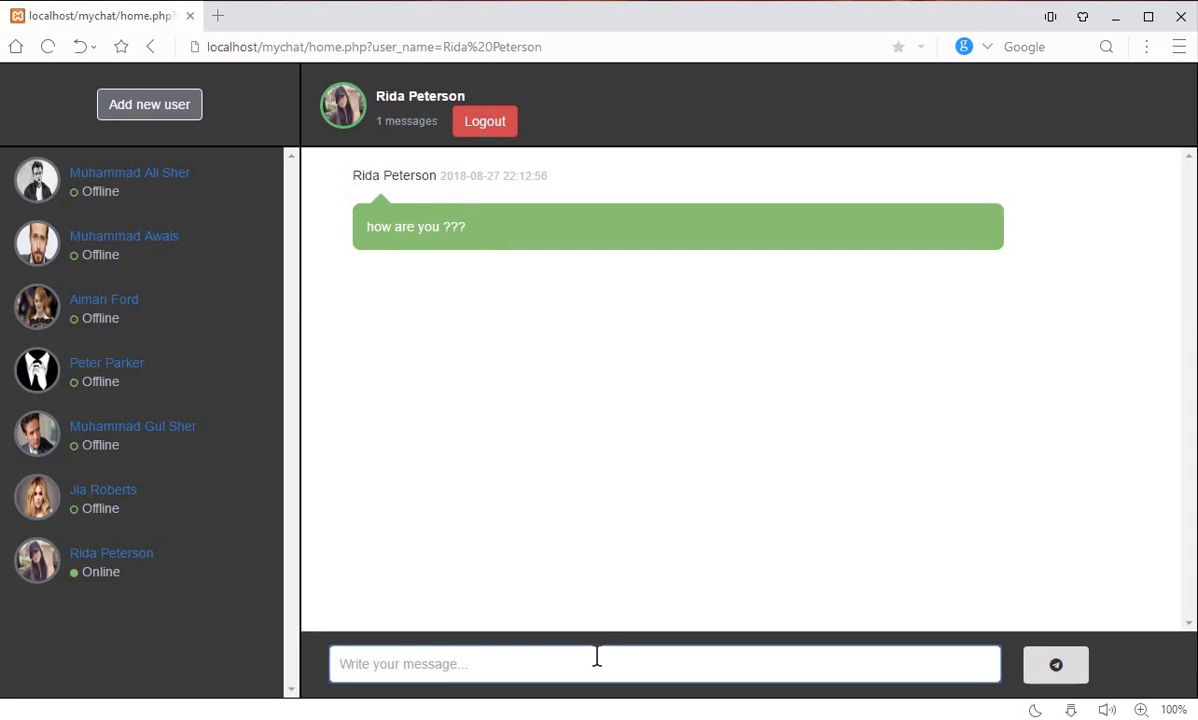
text(i)
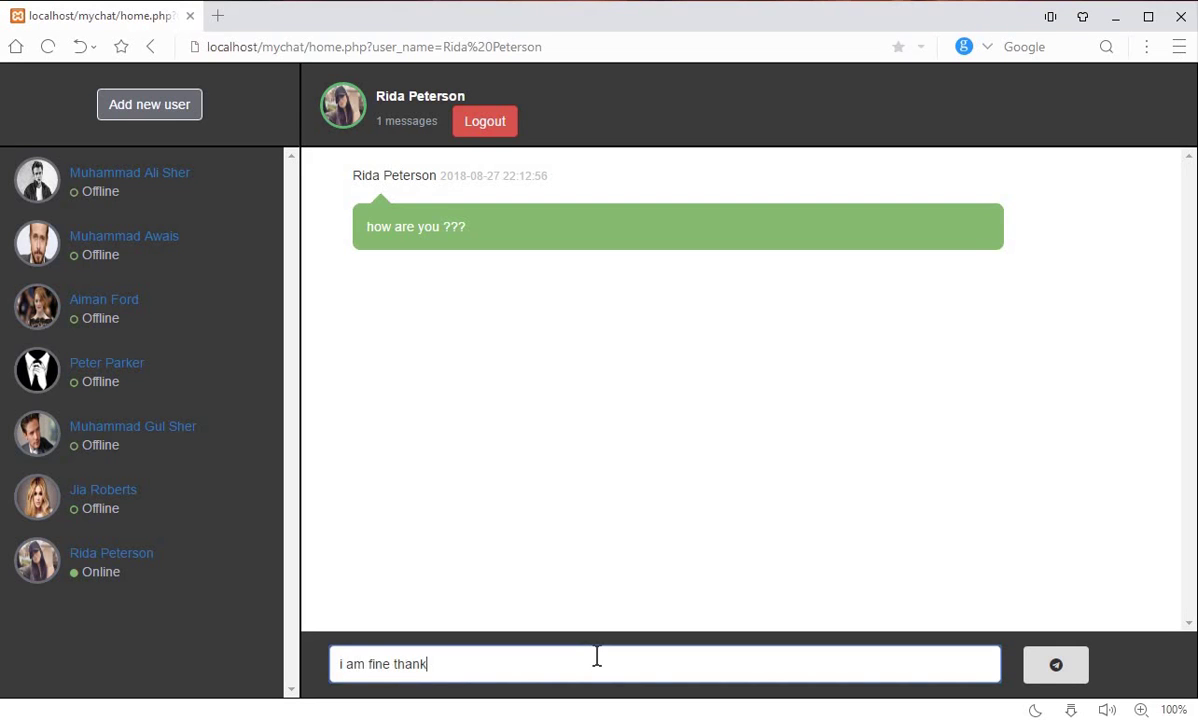
text(am fine thank you...)
click(1072, 683)
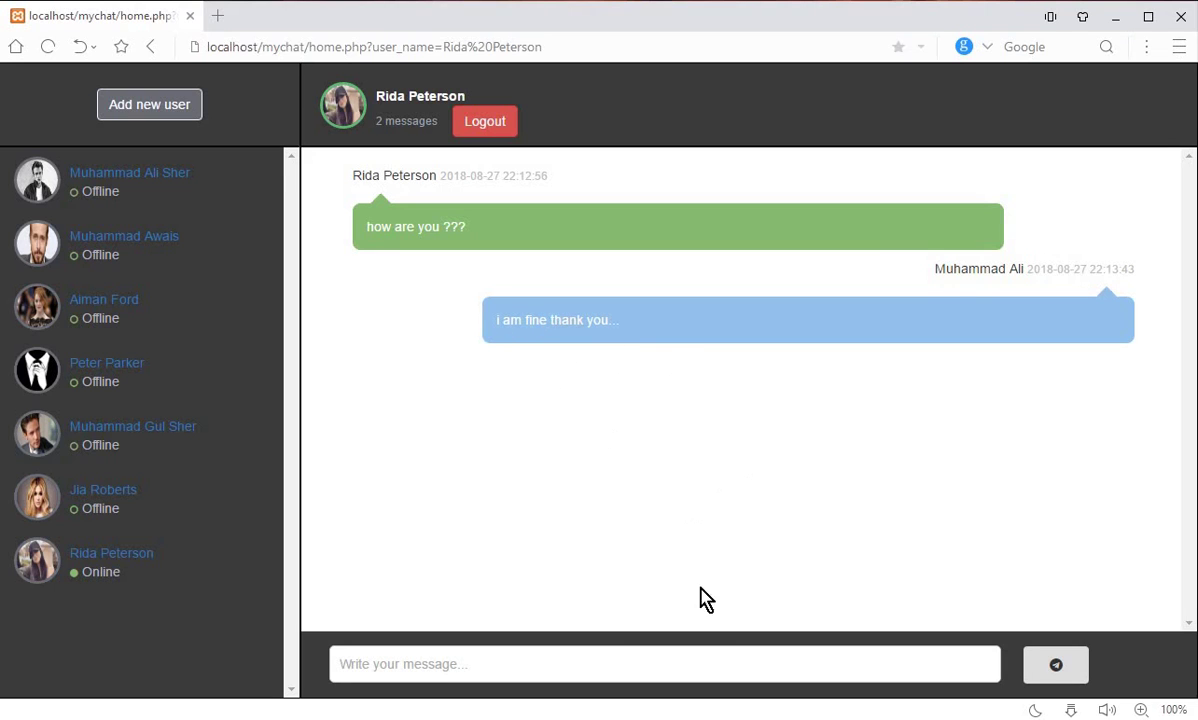
key(alt+Tab)
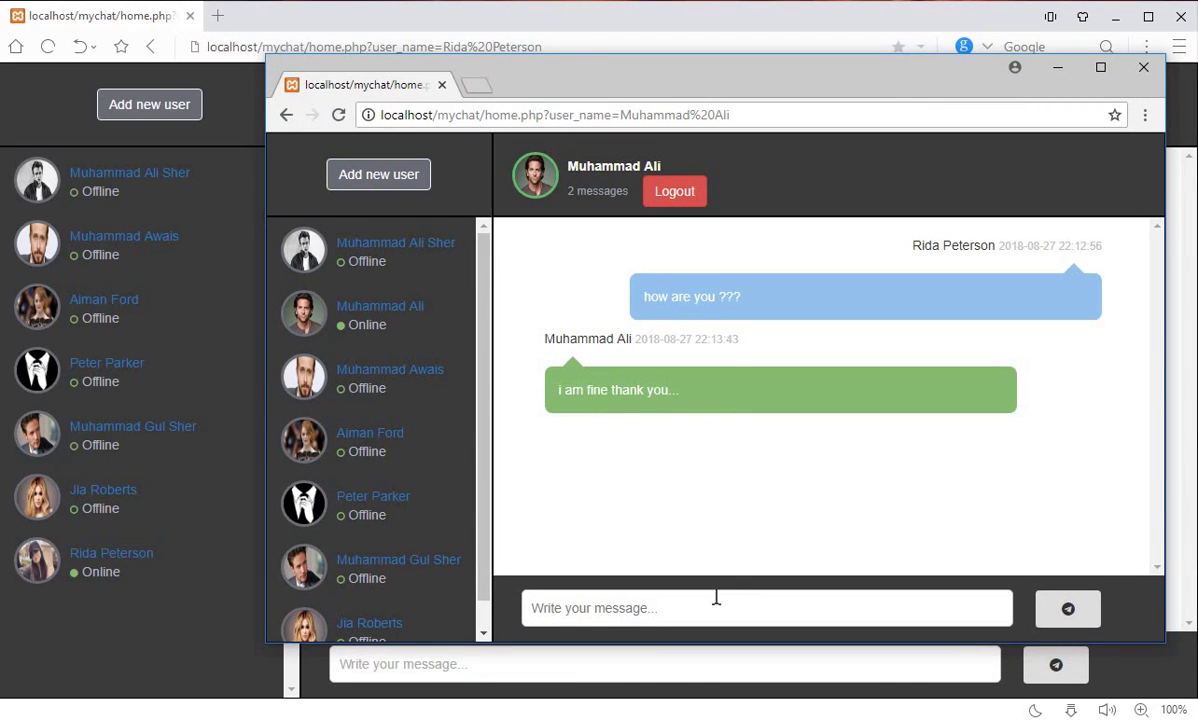
Step: Hide the popup window and send 'how about you ?? dear' from the main window
click(1058, 68)
click(706, 662)
text(how about you ?? dear)
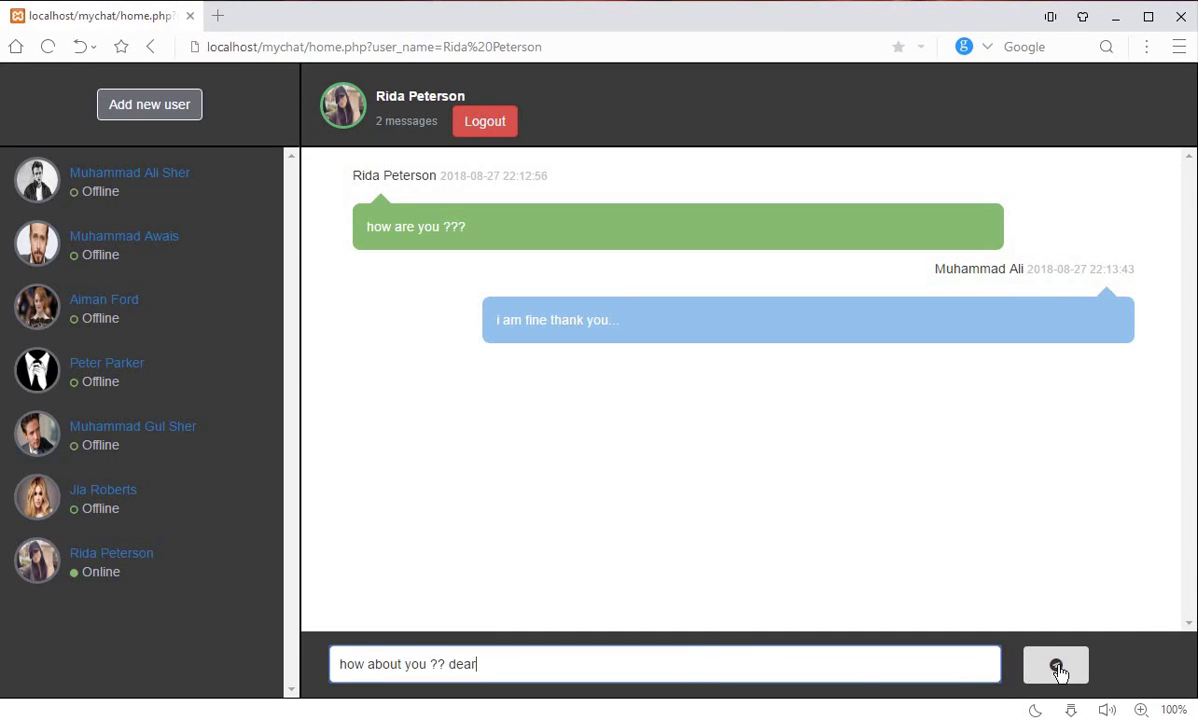
click(1057, 667)
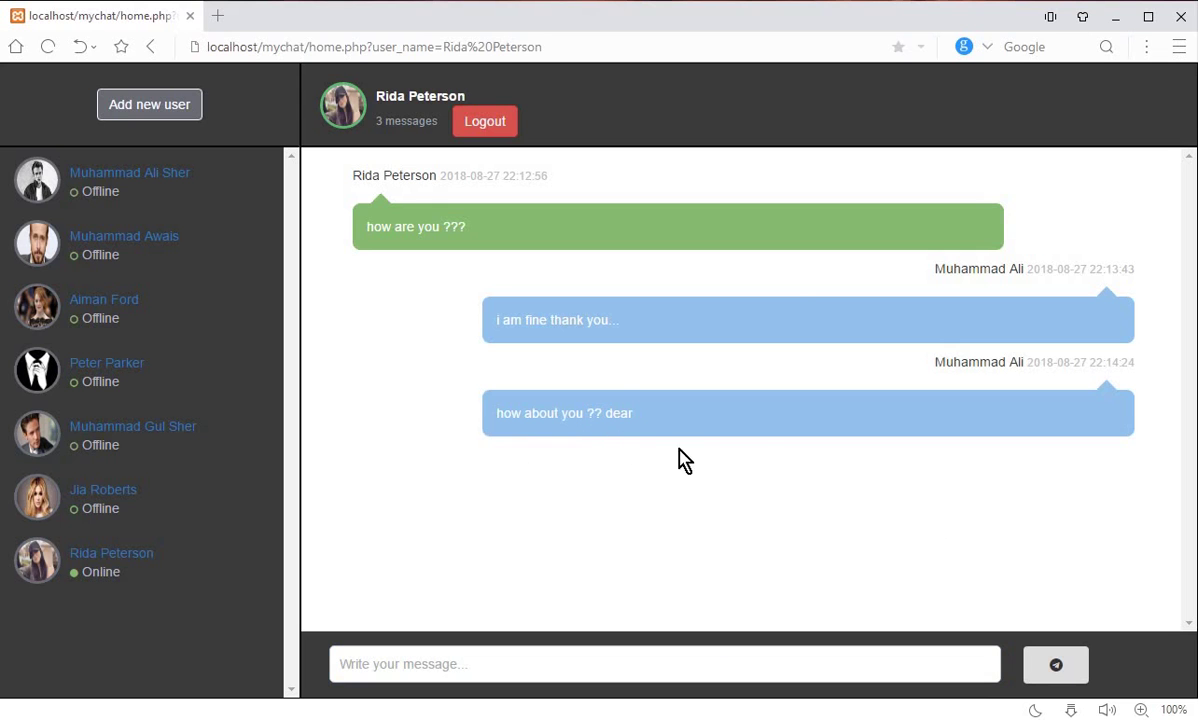
Step: From the other window, send 'i am also fuine .. thanks...' and 'what abt college ??'
key(alt+Tab)
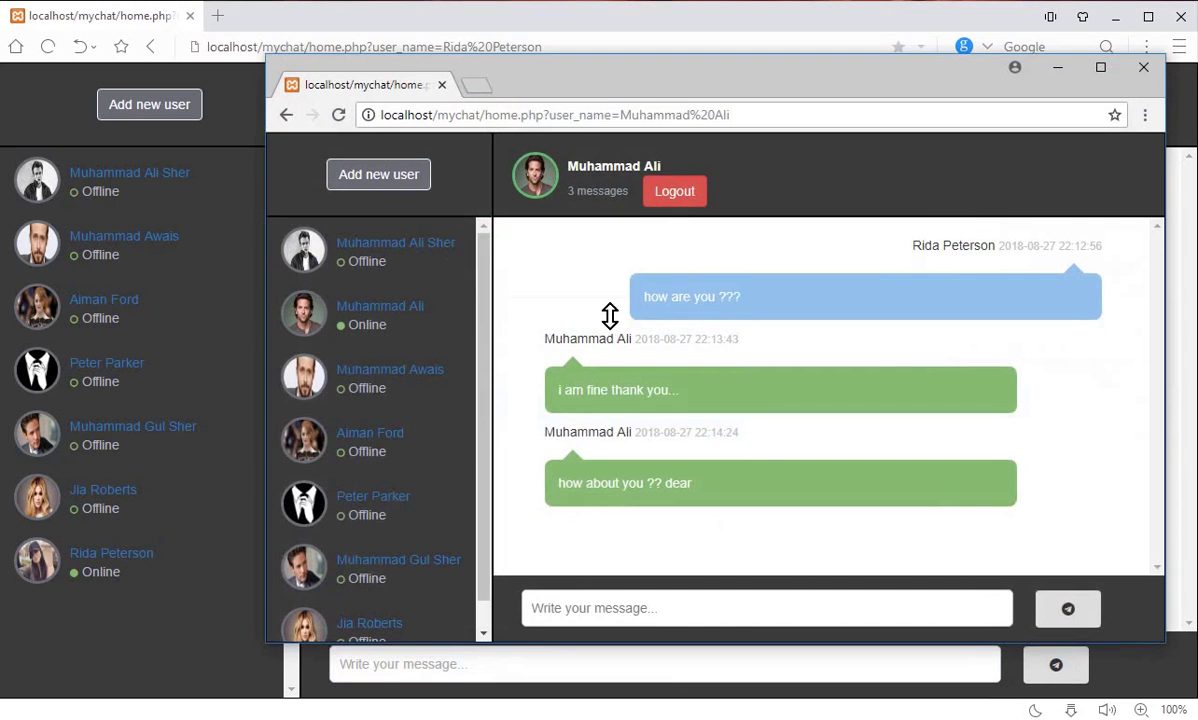
click(658, 607)
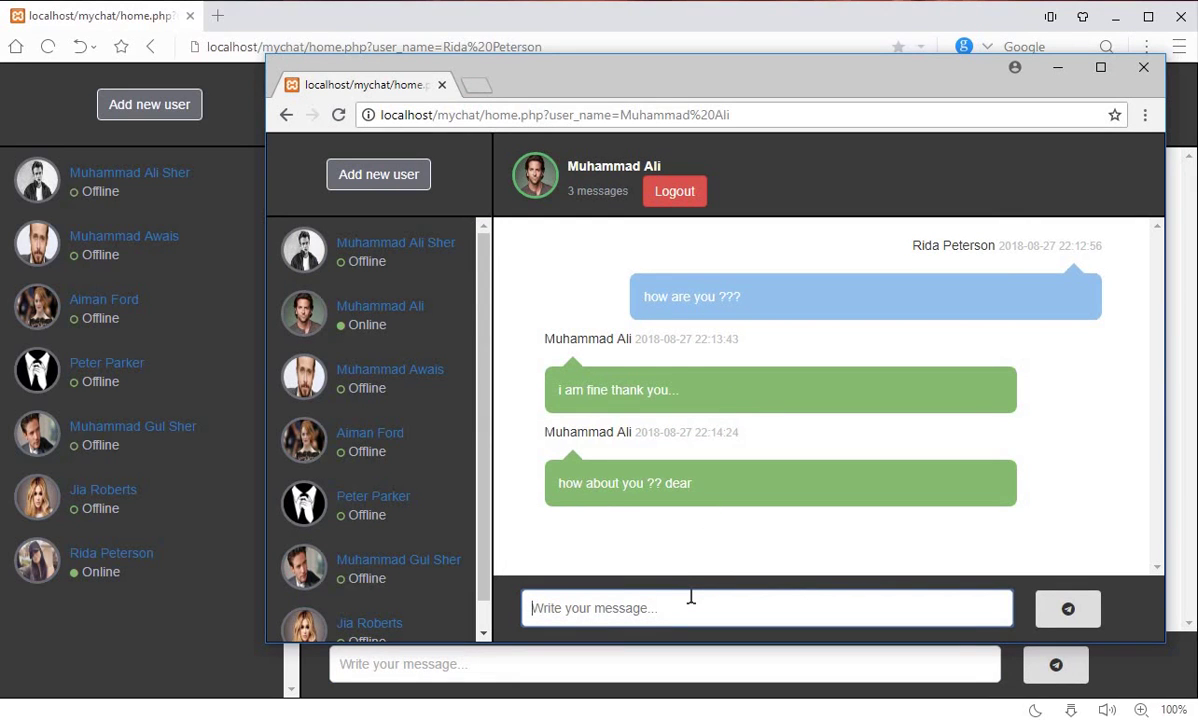
text(i)
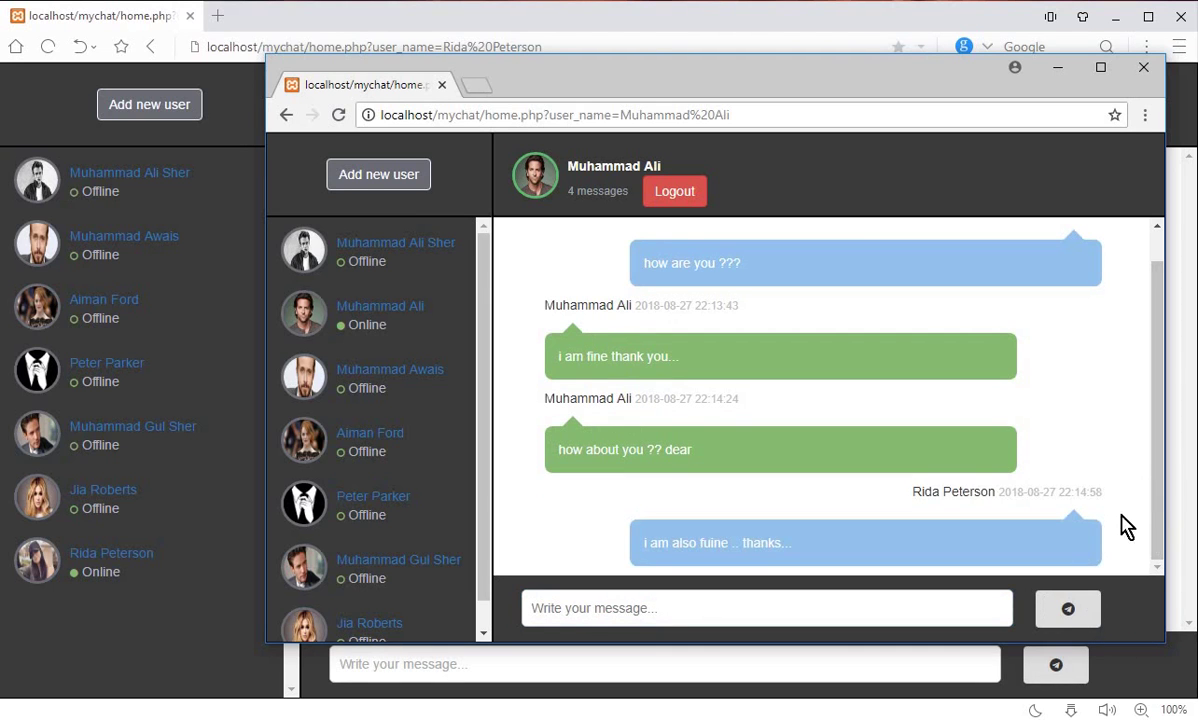
click(781, 594)
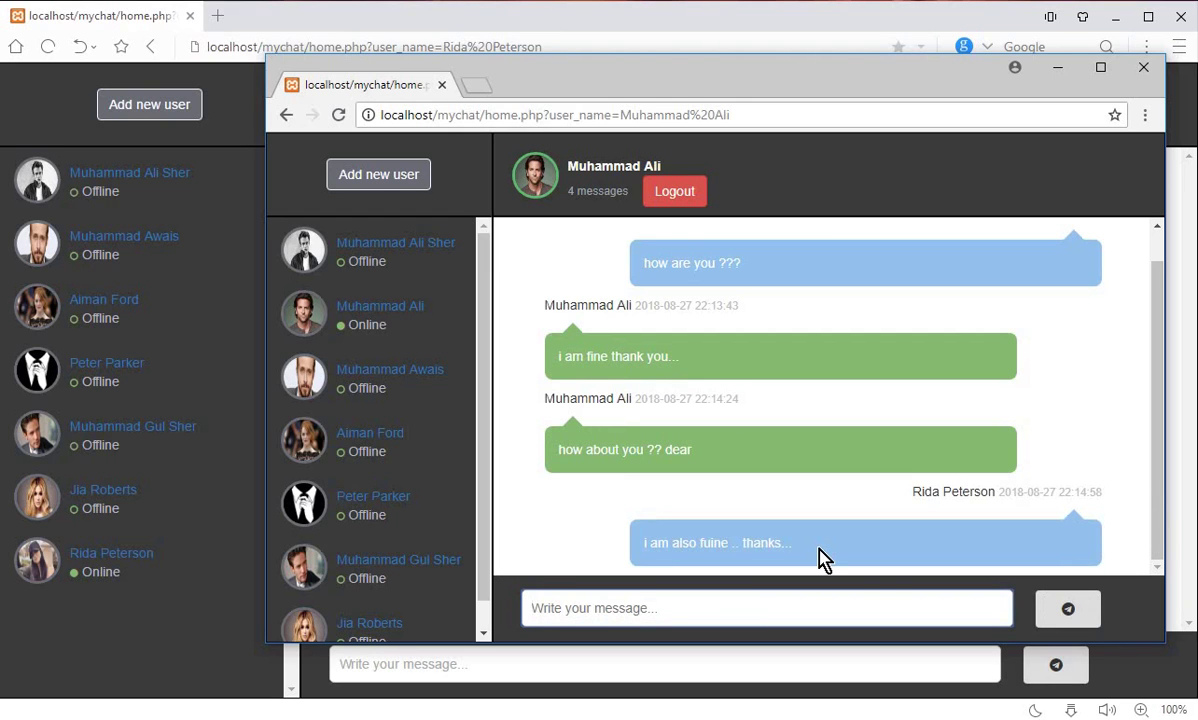
text(what abt)
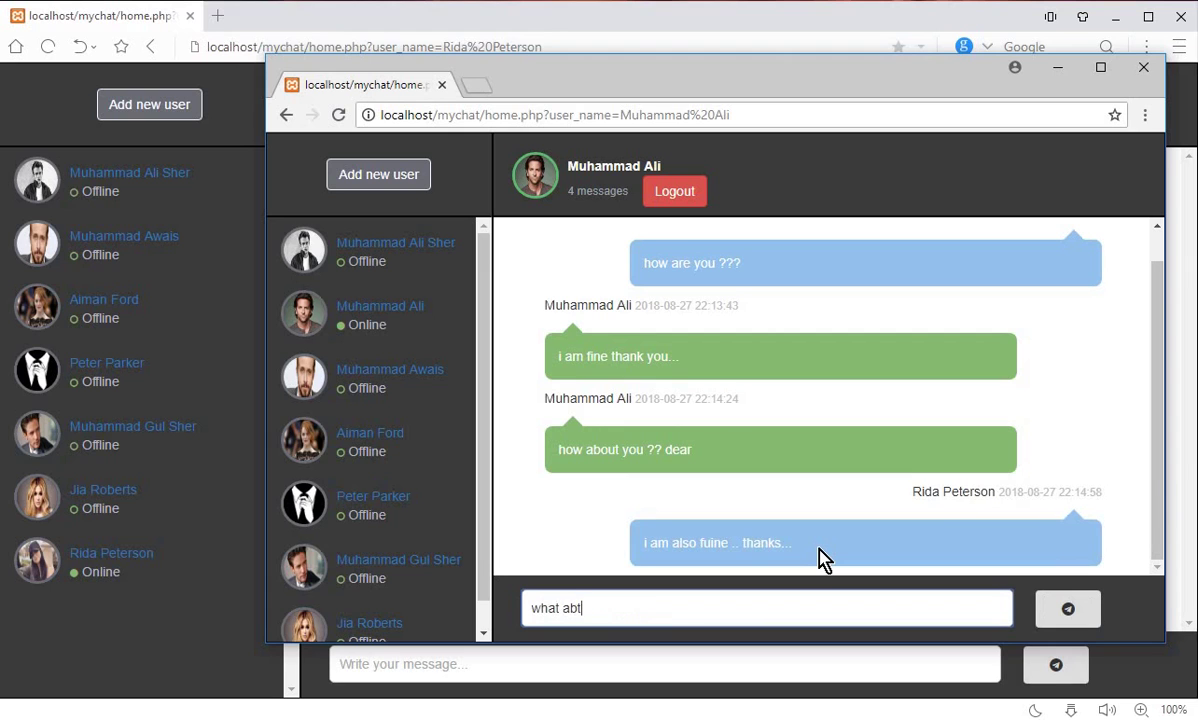
text( college ??)
click(1085, 616)
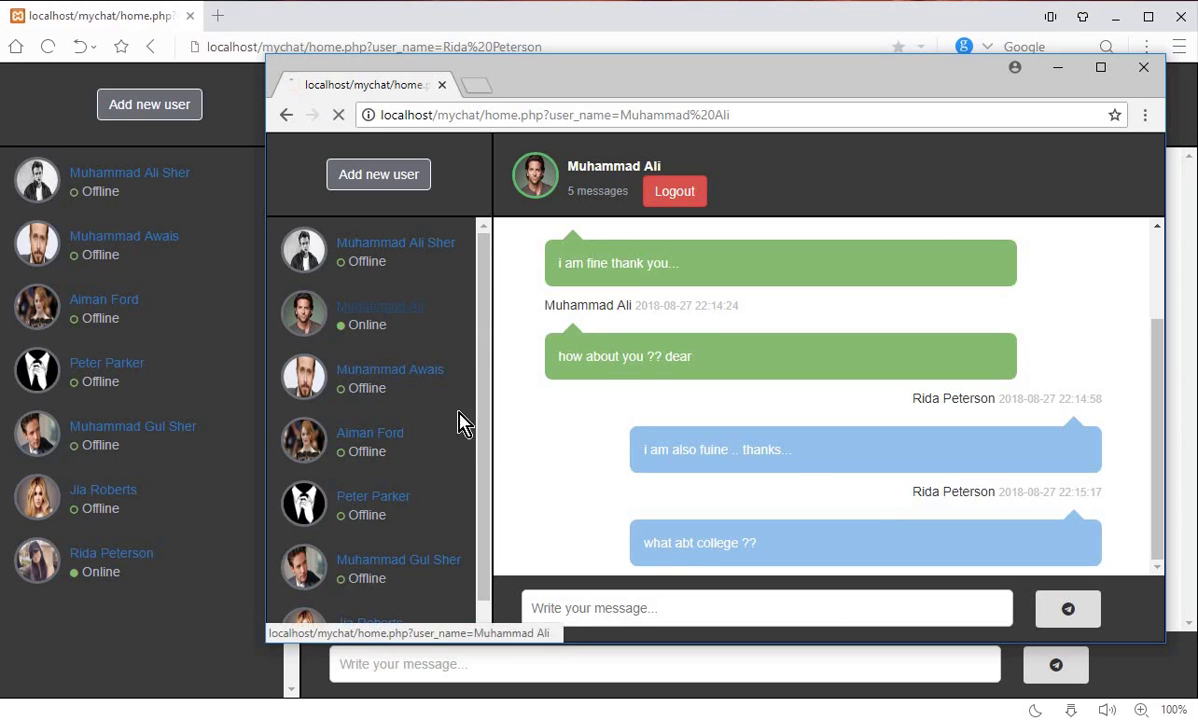
Step: Toggle between the other contact's empty chat and the active conversation, then minimize that window
click(415, 400)
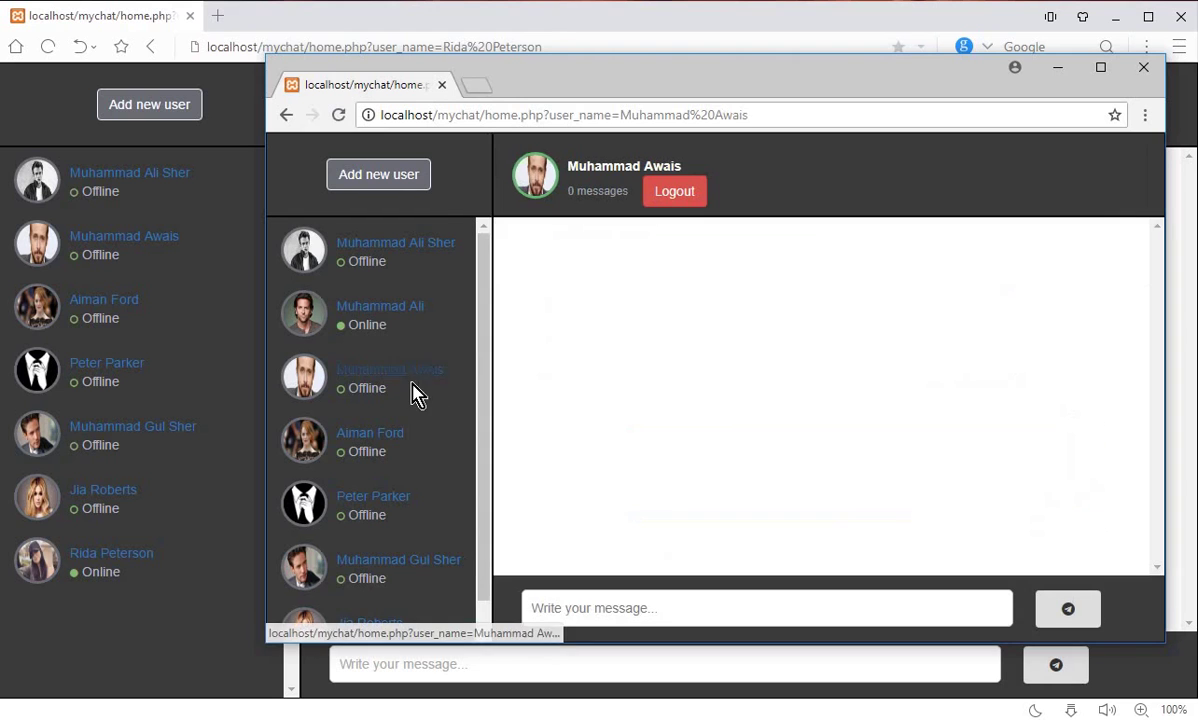
click(405, 313)
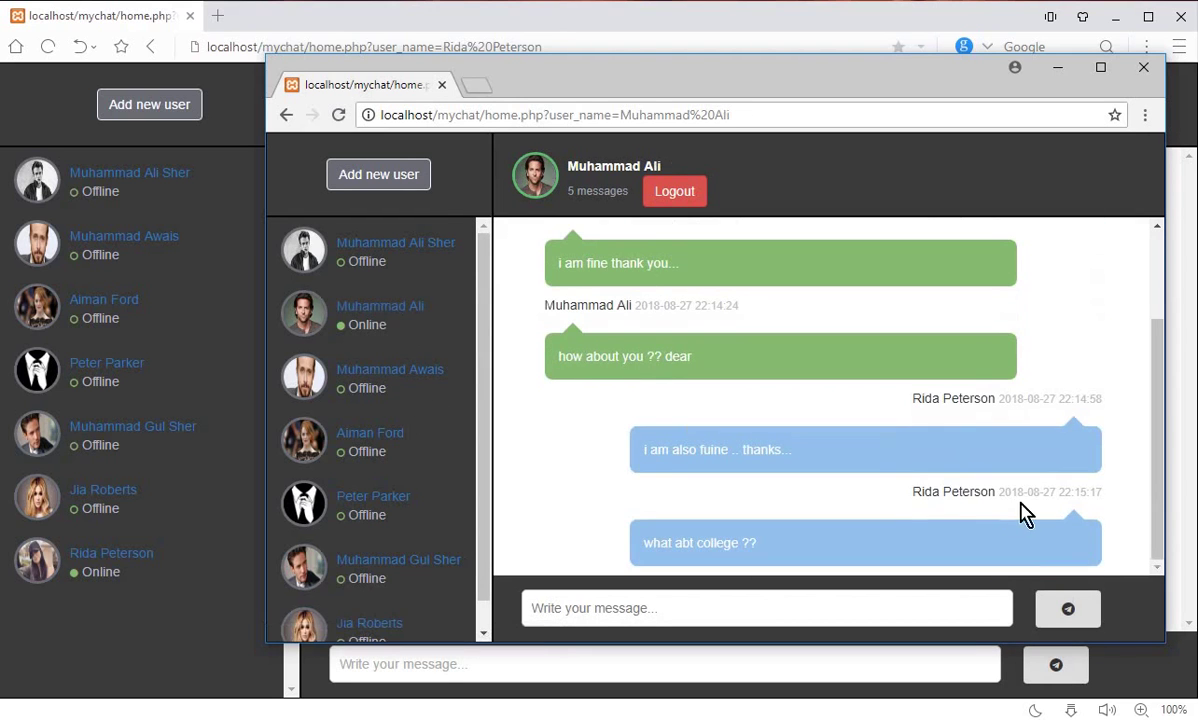
click(381, 372)
click(388, 308)
click(440, 374)
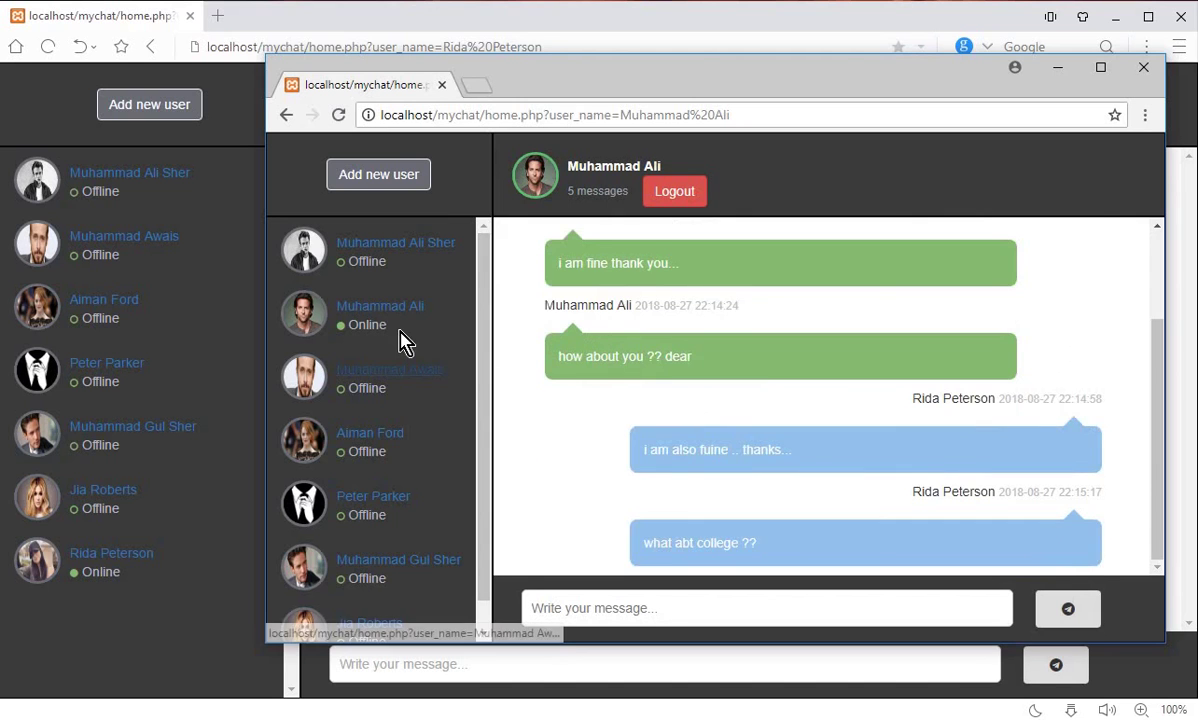
click(406, 313)
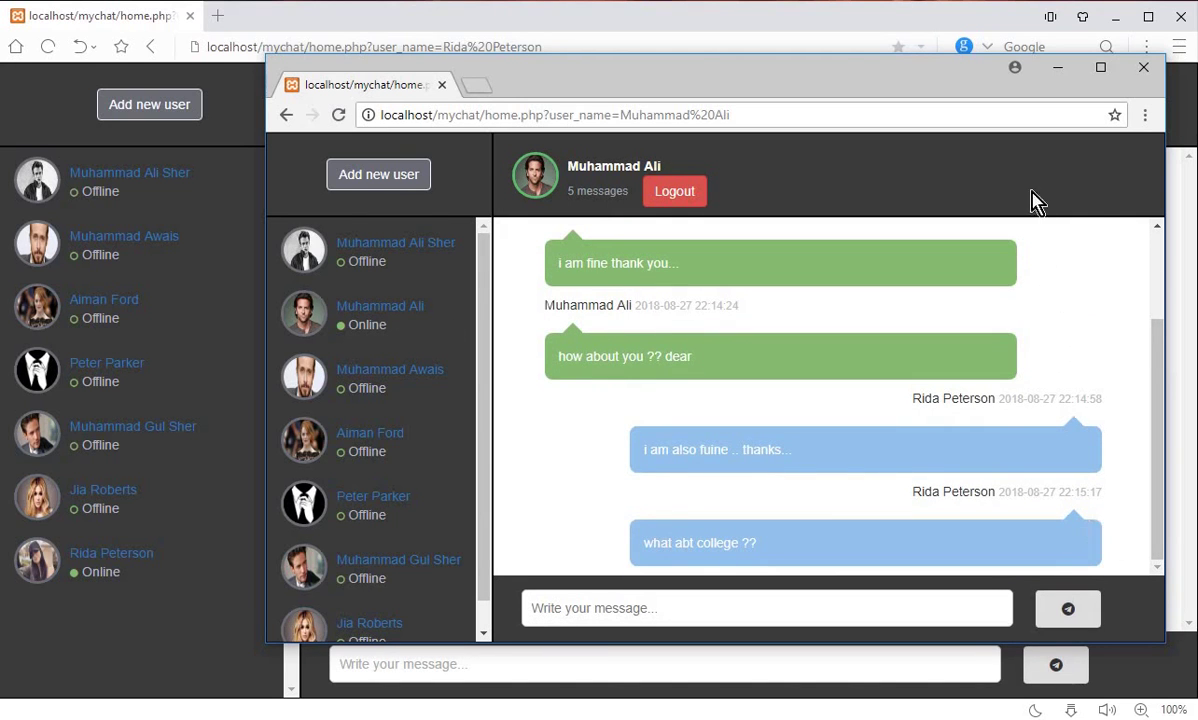
click(1057, 68)
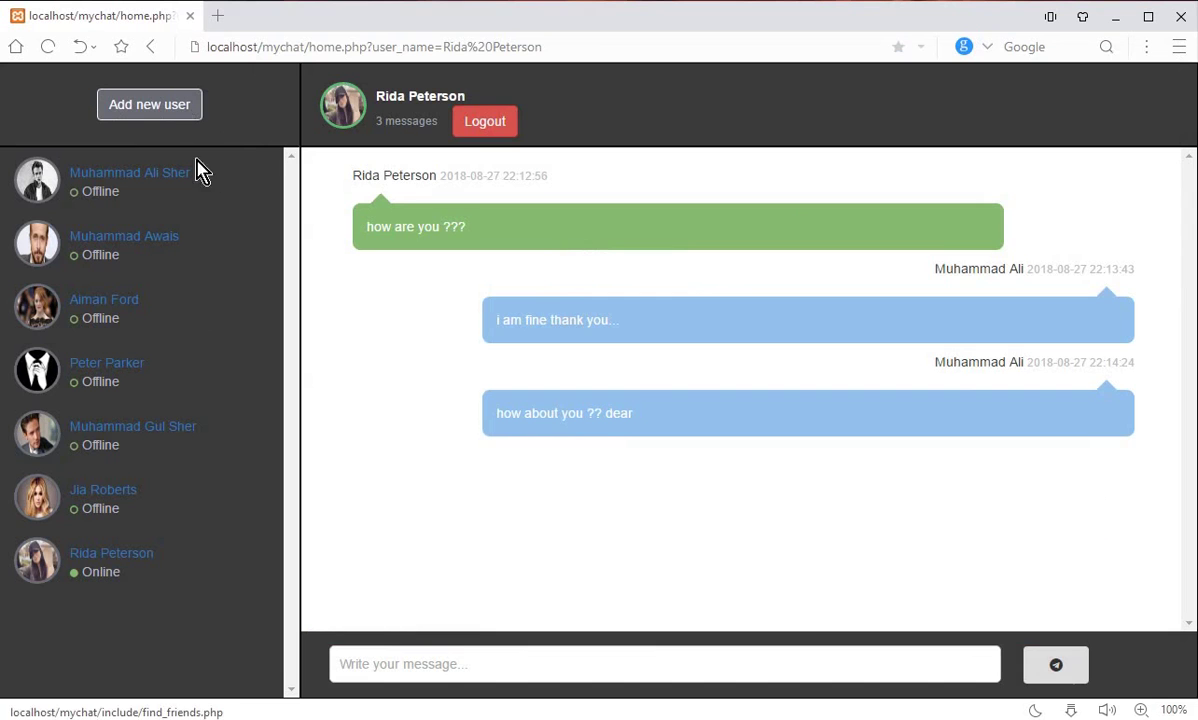
click(172, 108)
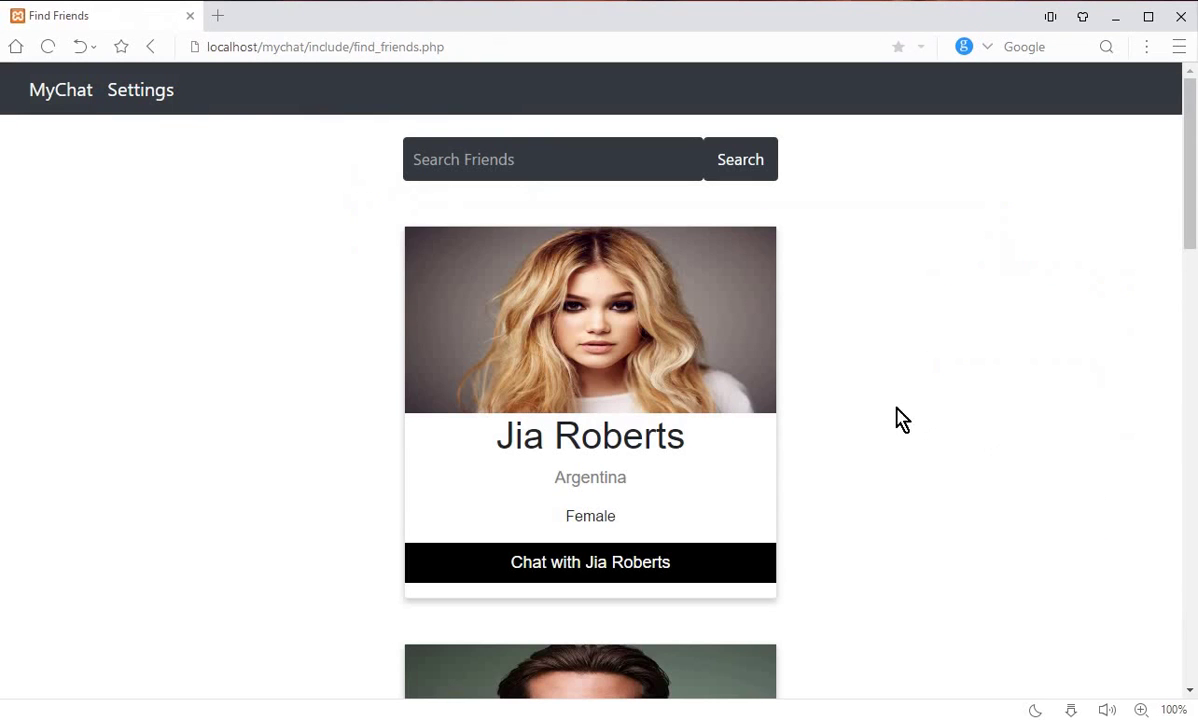
scroll(848, 378, down, 5)
scroll(846, 376, down, 12)
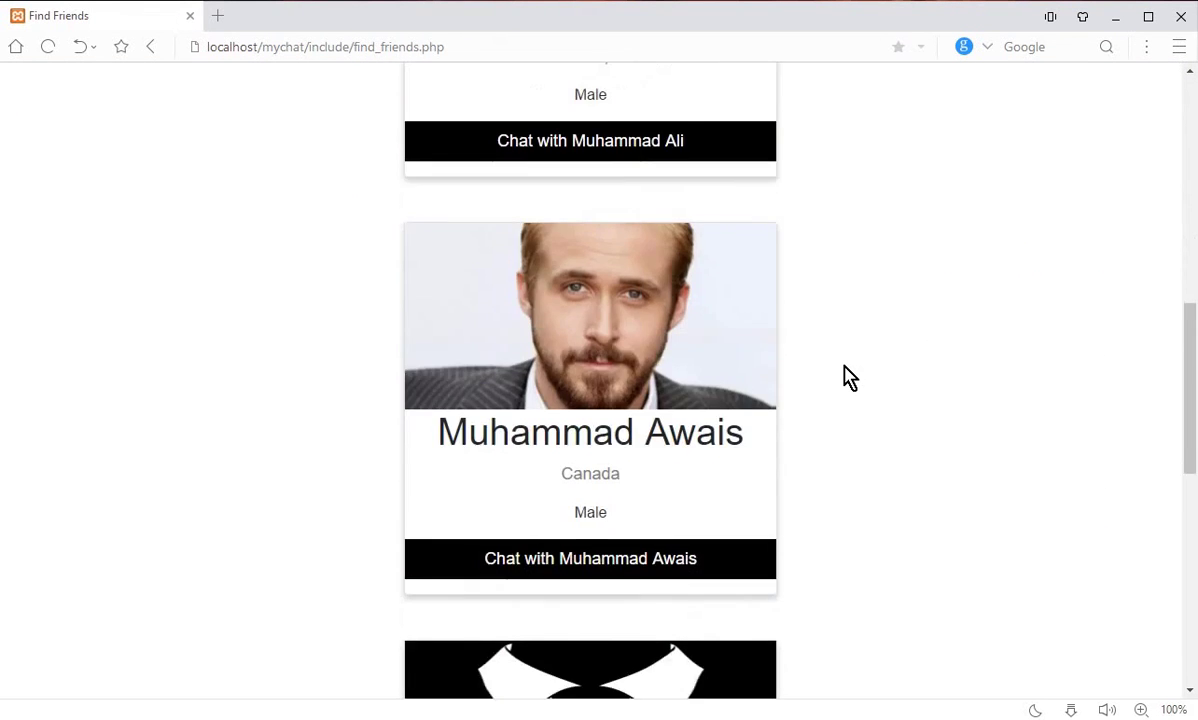
scroll(840, 405, up, 16)
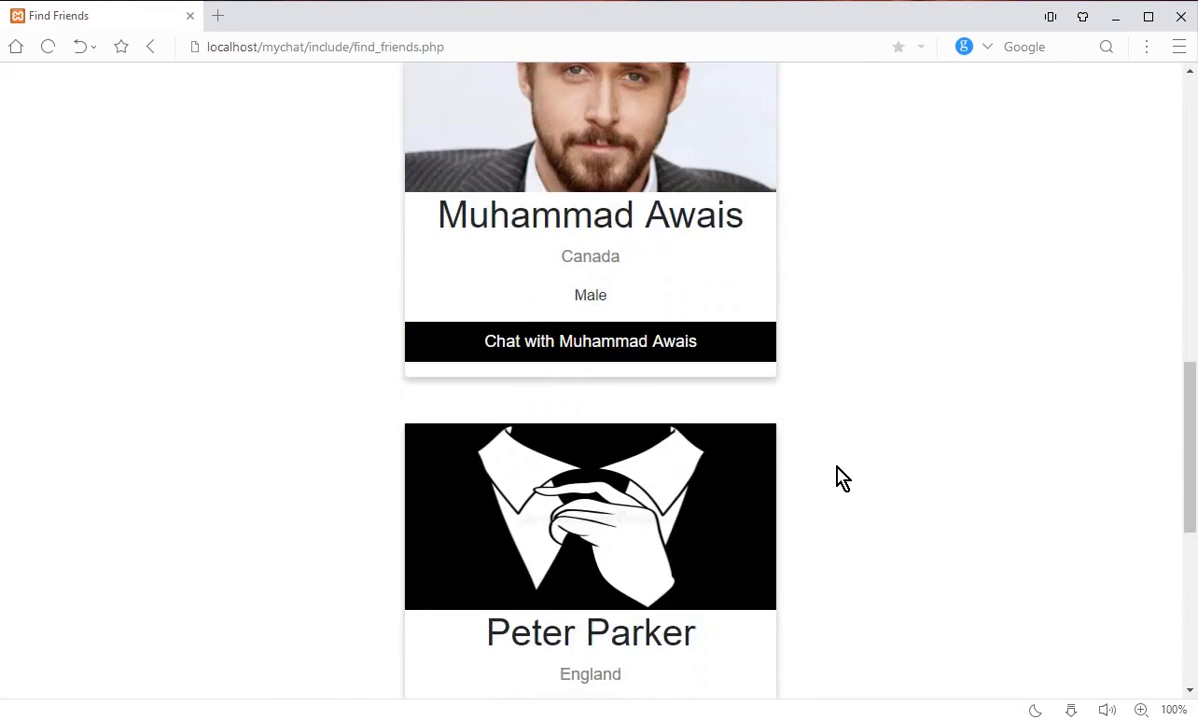
click(540, 159)
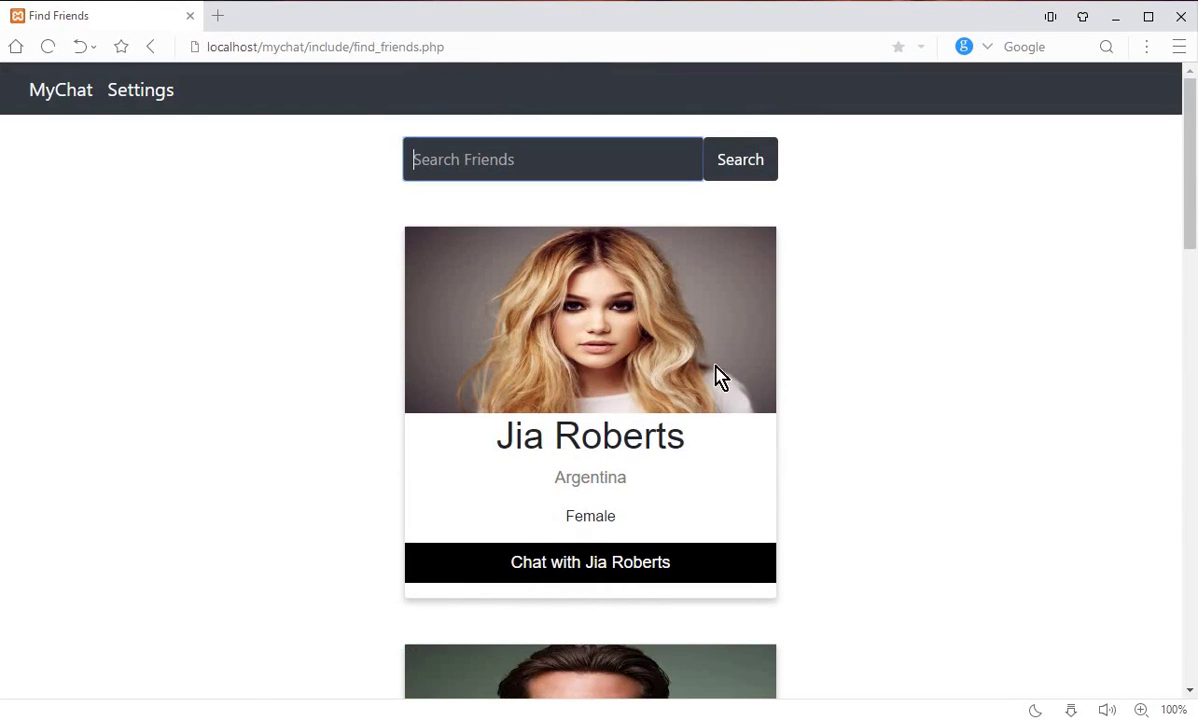
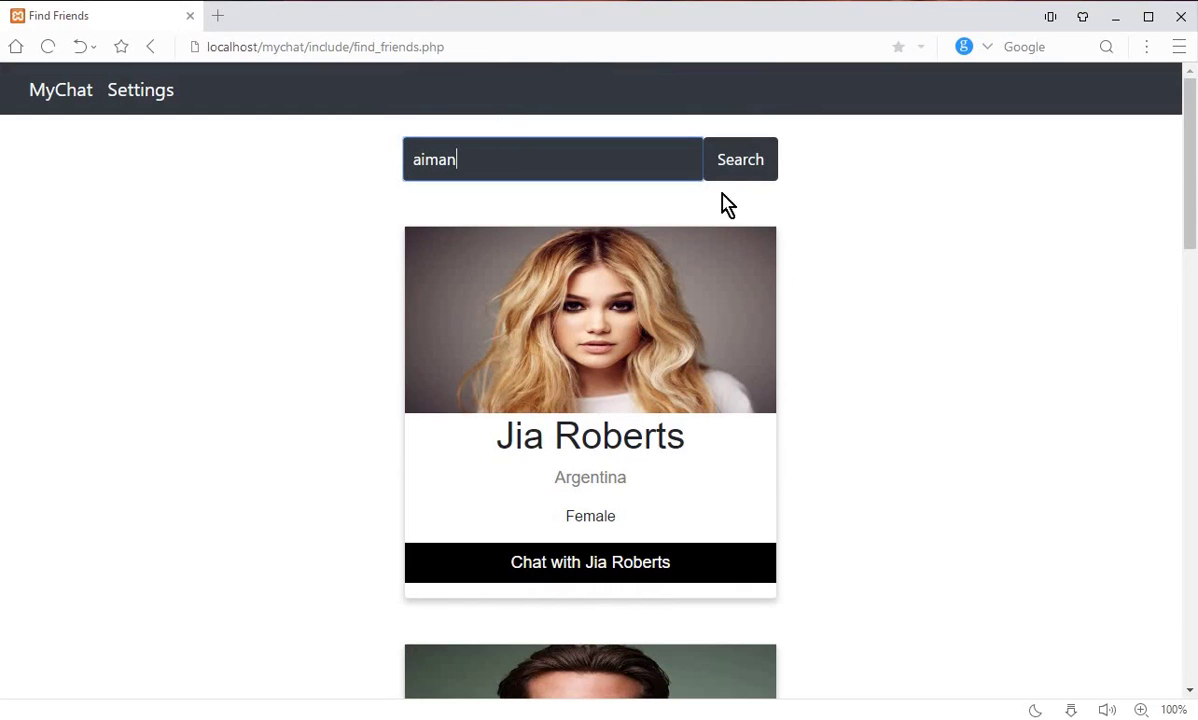
click(738, 163)
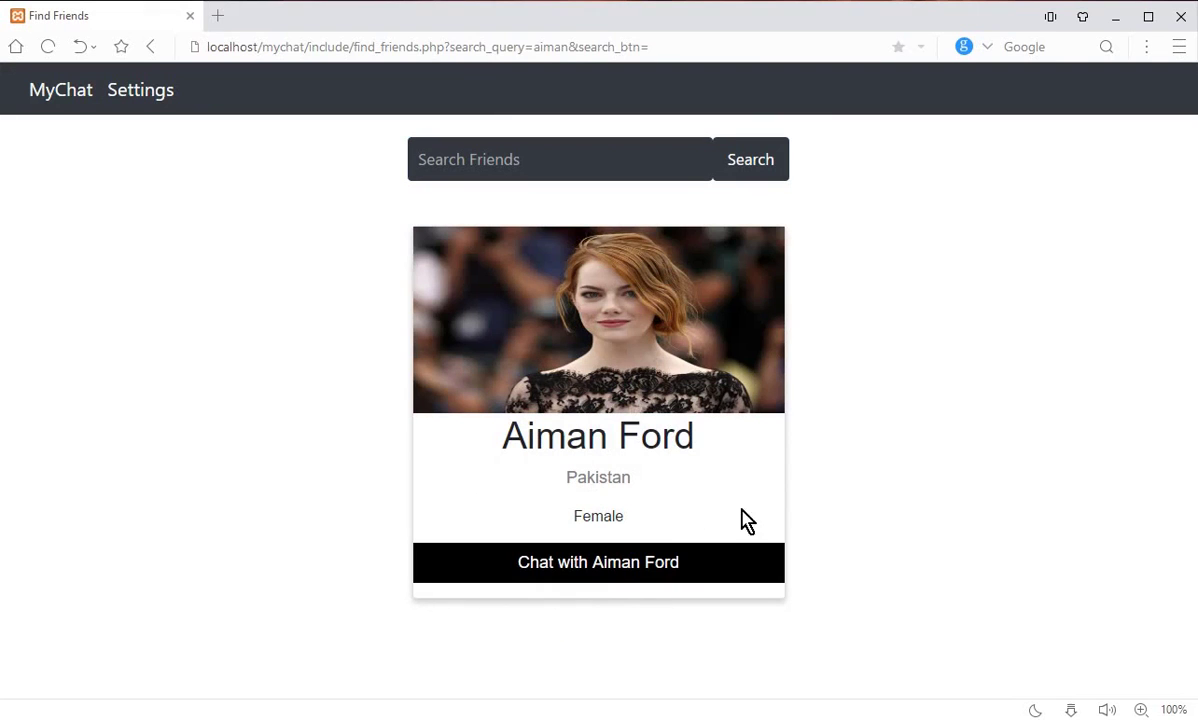
click(601, 576)
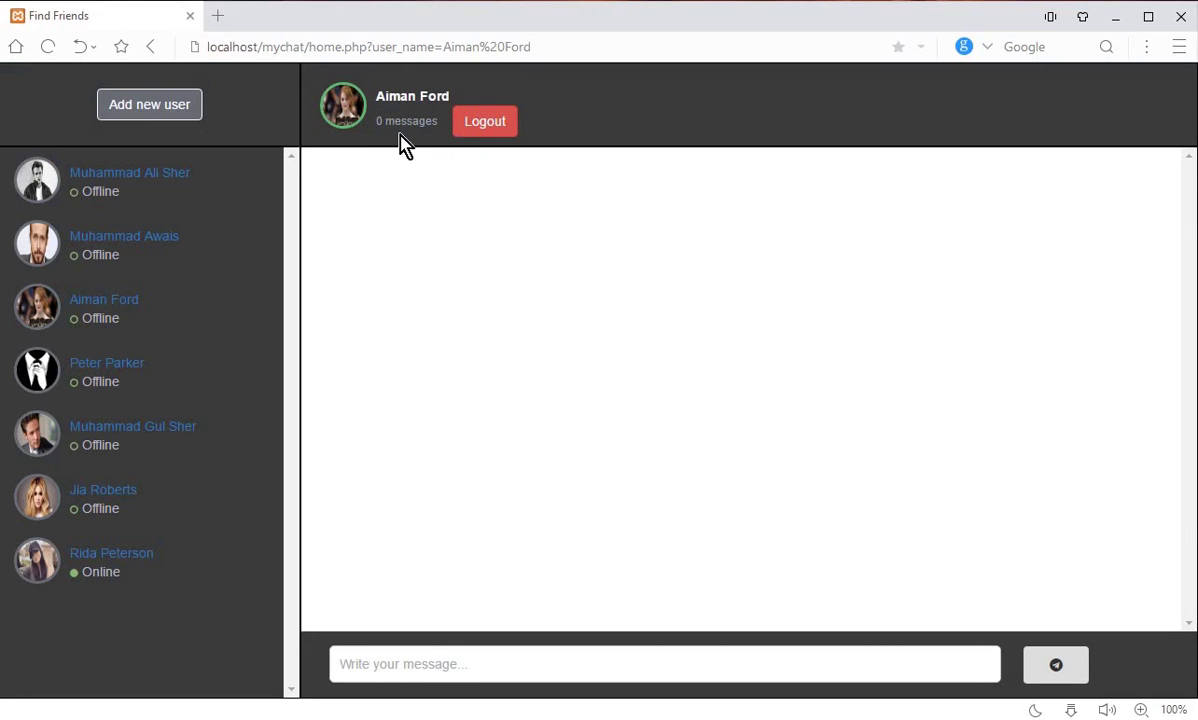
click(170, 105)
scroll(623, 329, down, 15)
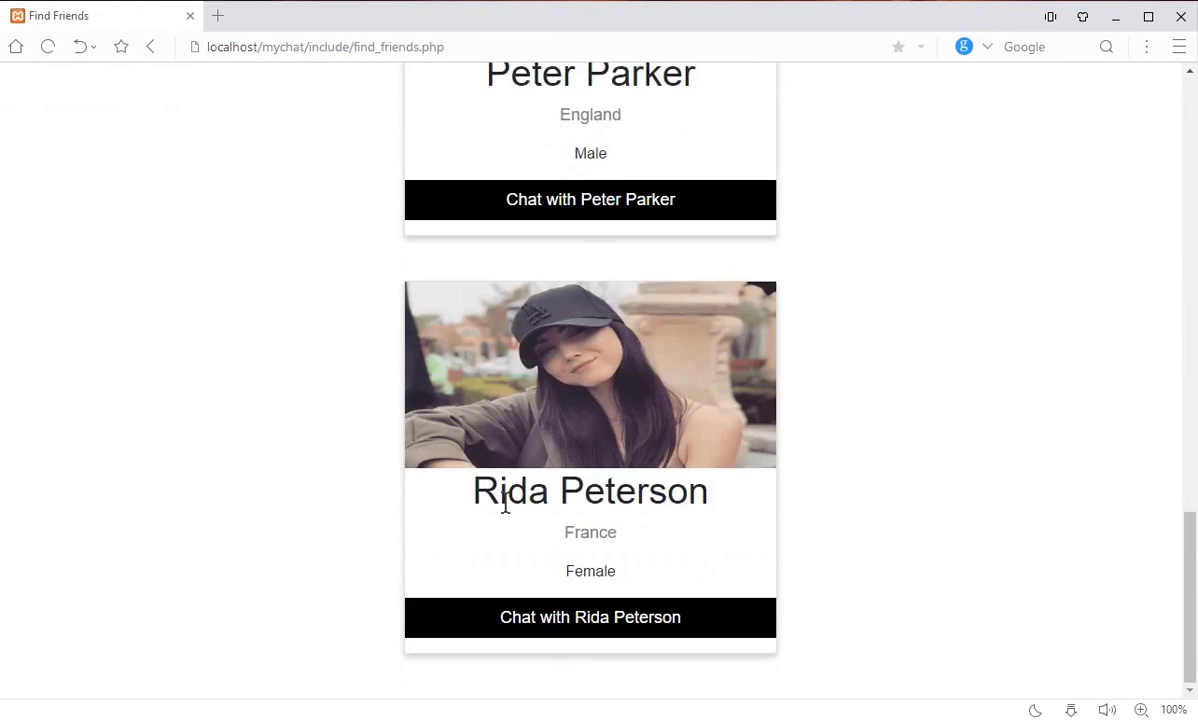
scroll(631, 408, up, 10)
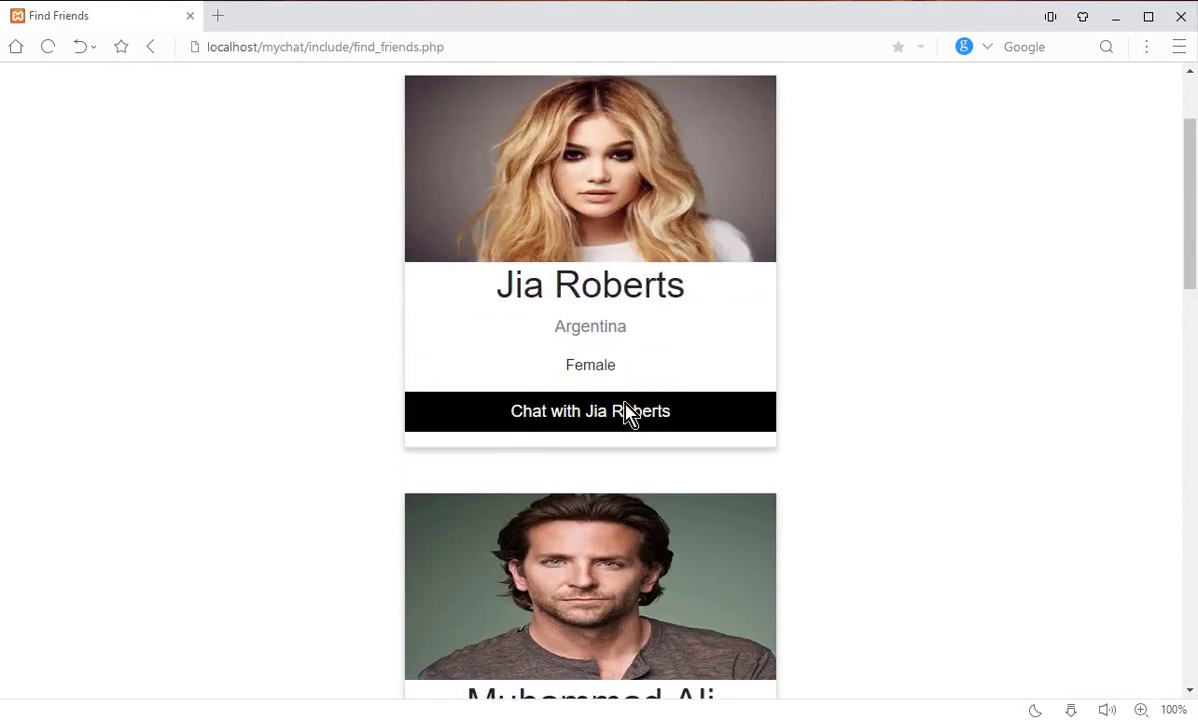
scroll(625, 414, up, 2)
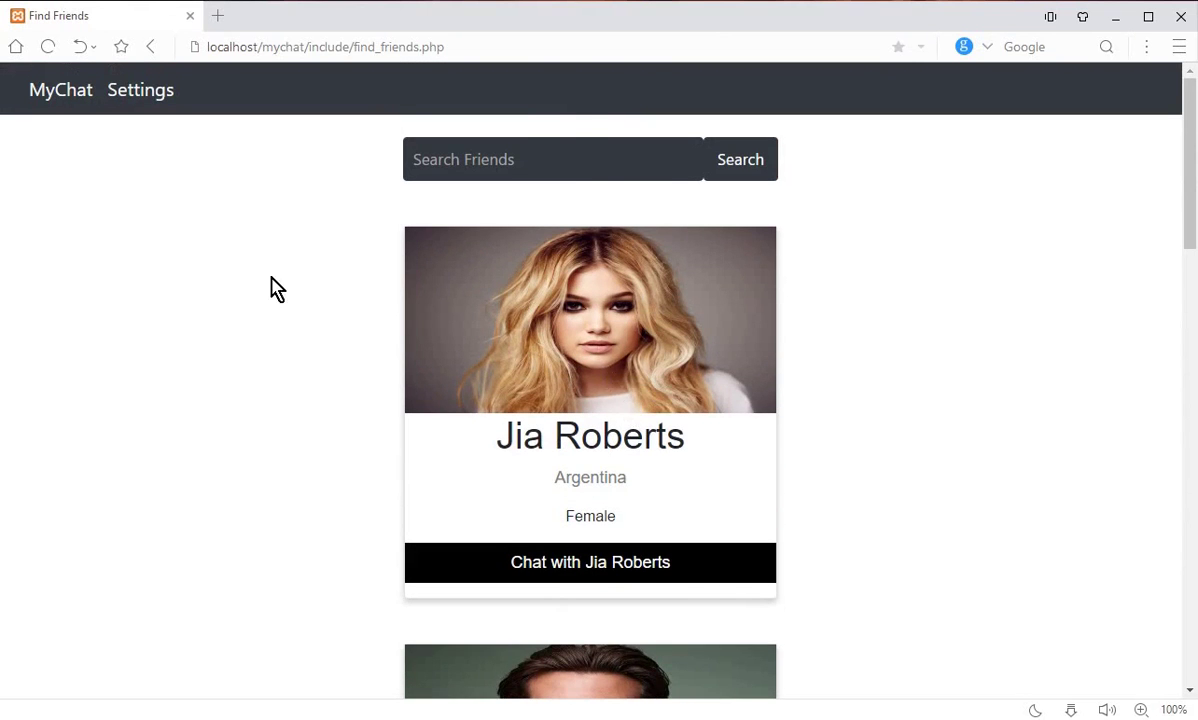
Step: Append a surname to the account username in Settings, save it, and return to the MyChat home page
click(147, 102)
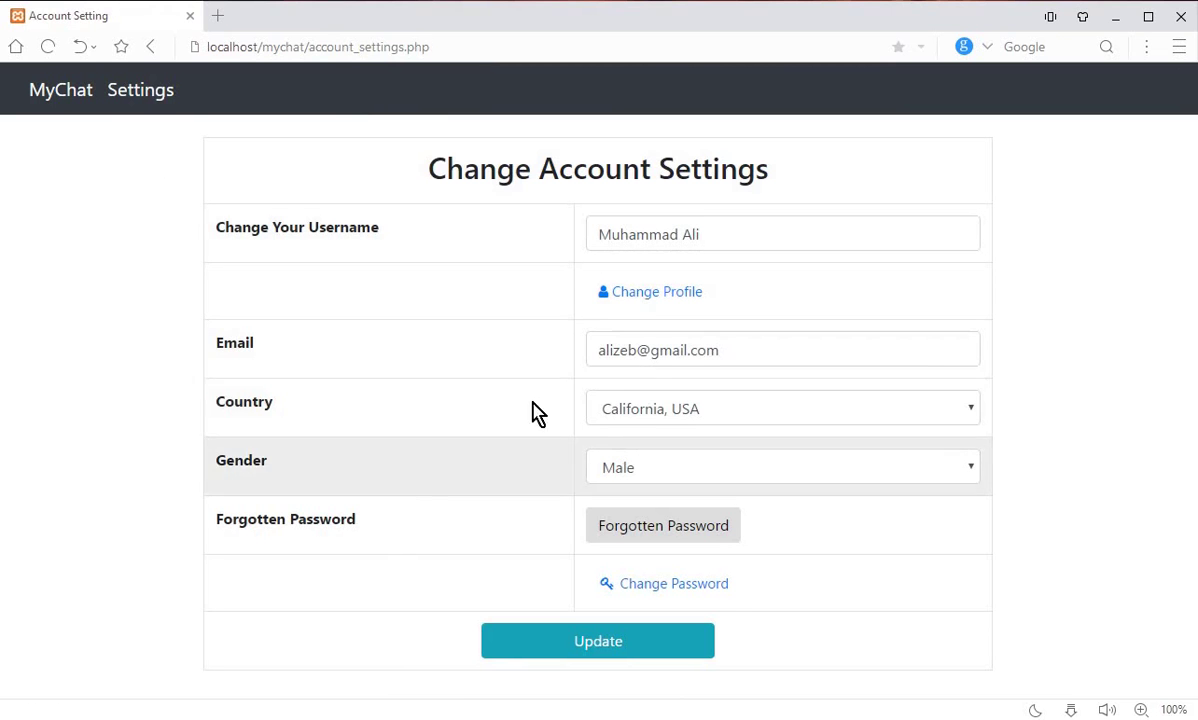
click(665, 481)
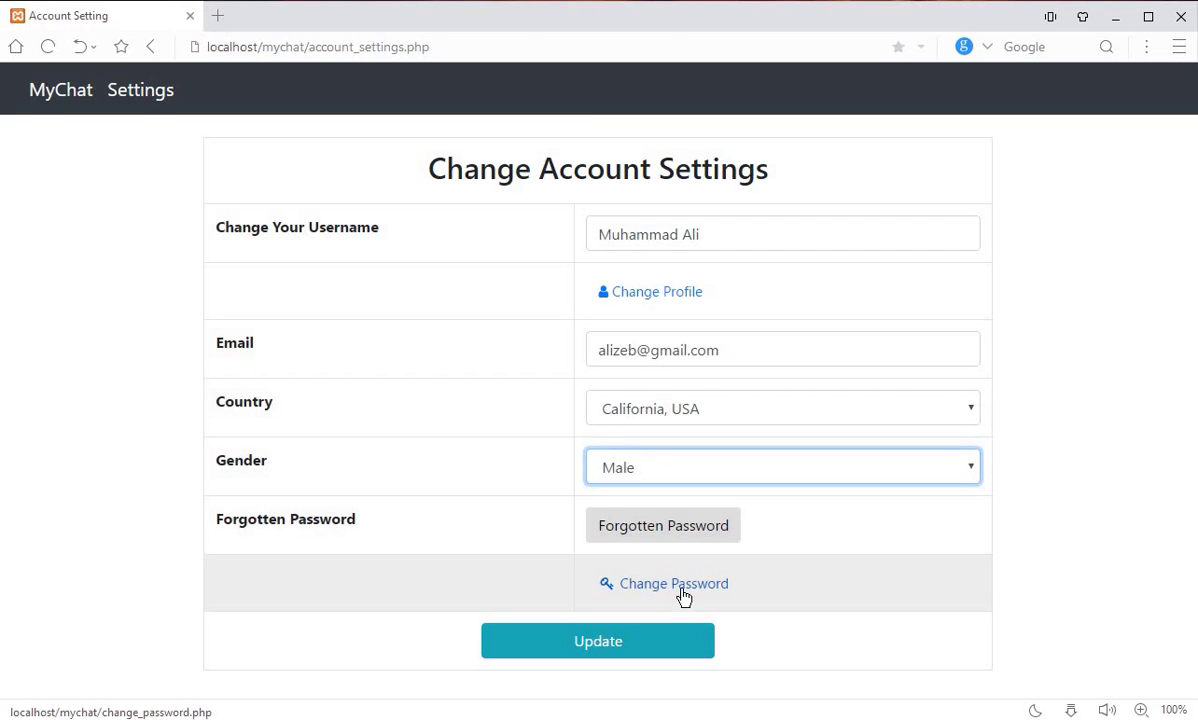
click(823, 235)
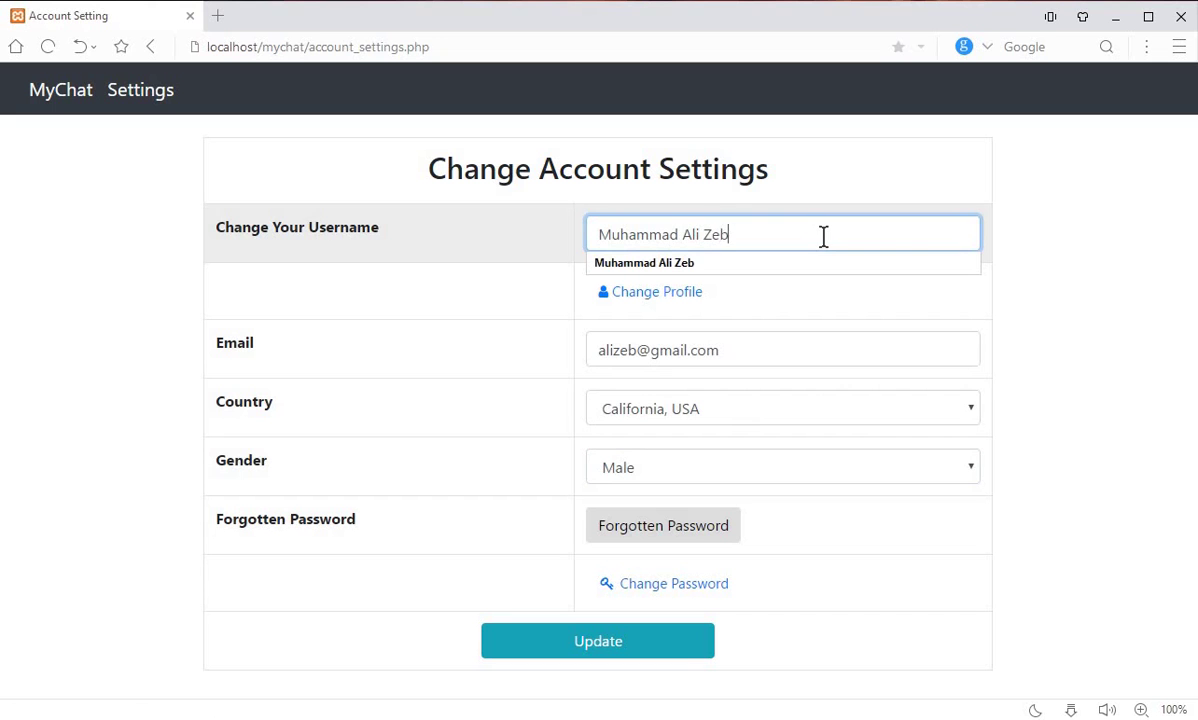
click(631, 645)
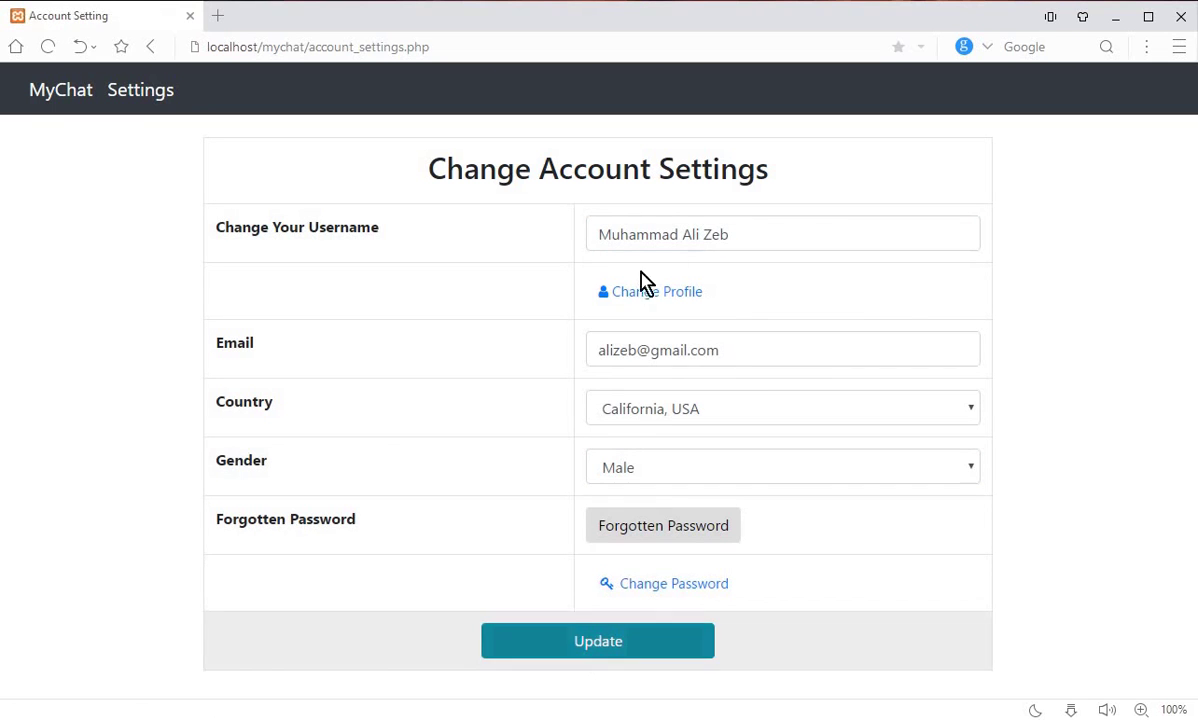
click(57, 97)
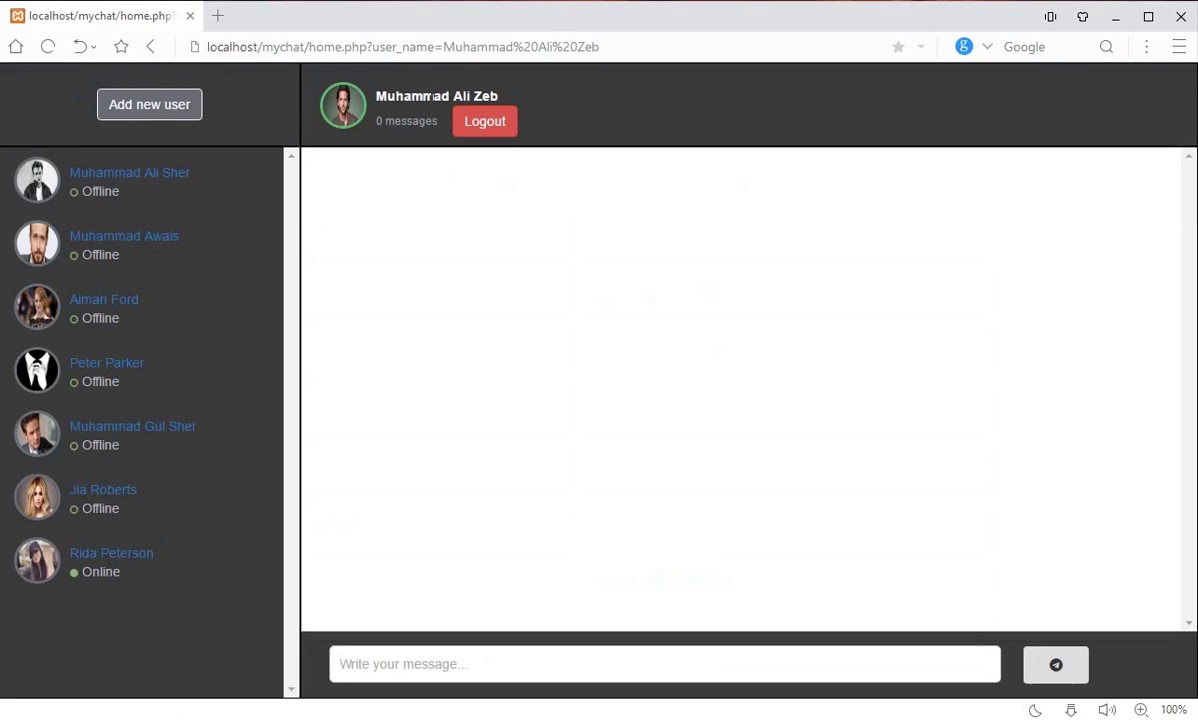
Step: Choose the long-dark-haired woman's photo as the new profile picture file
click(162, 107)
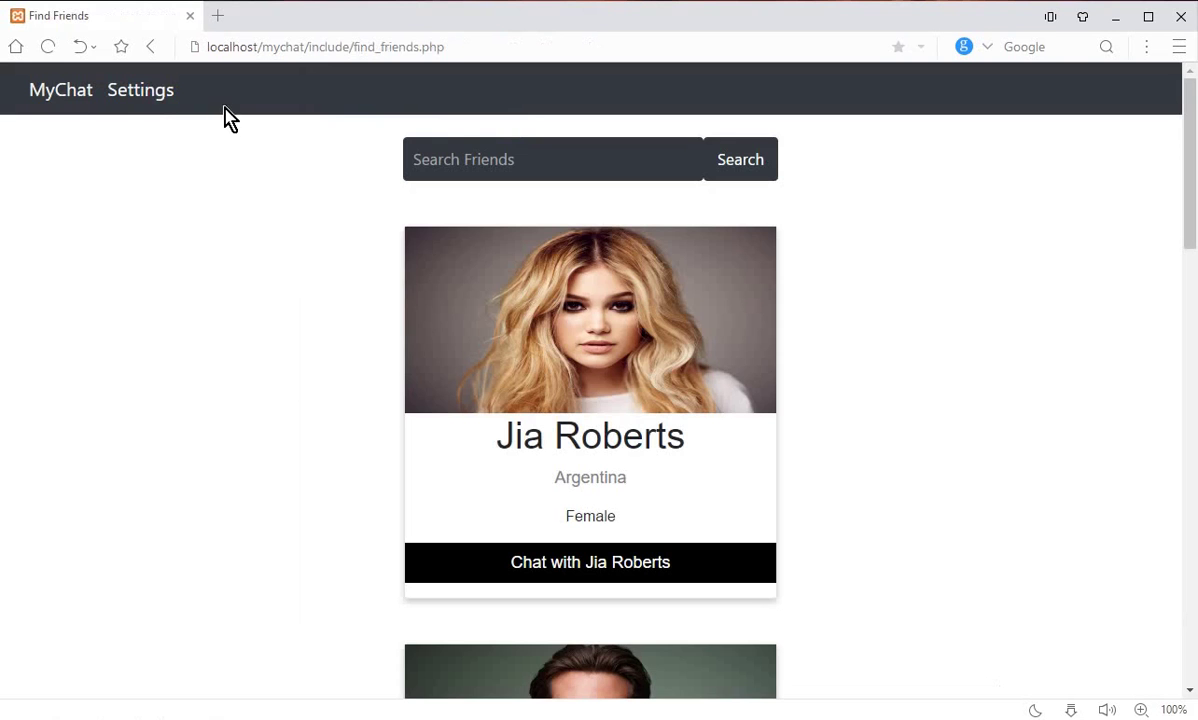
click(150, 95)
click(655, 293)
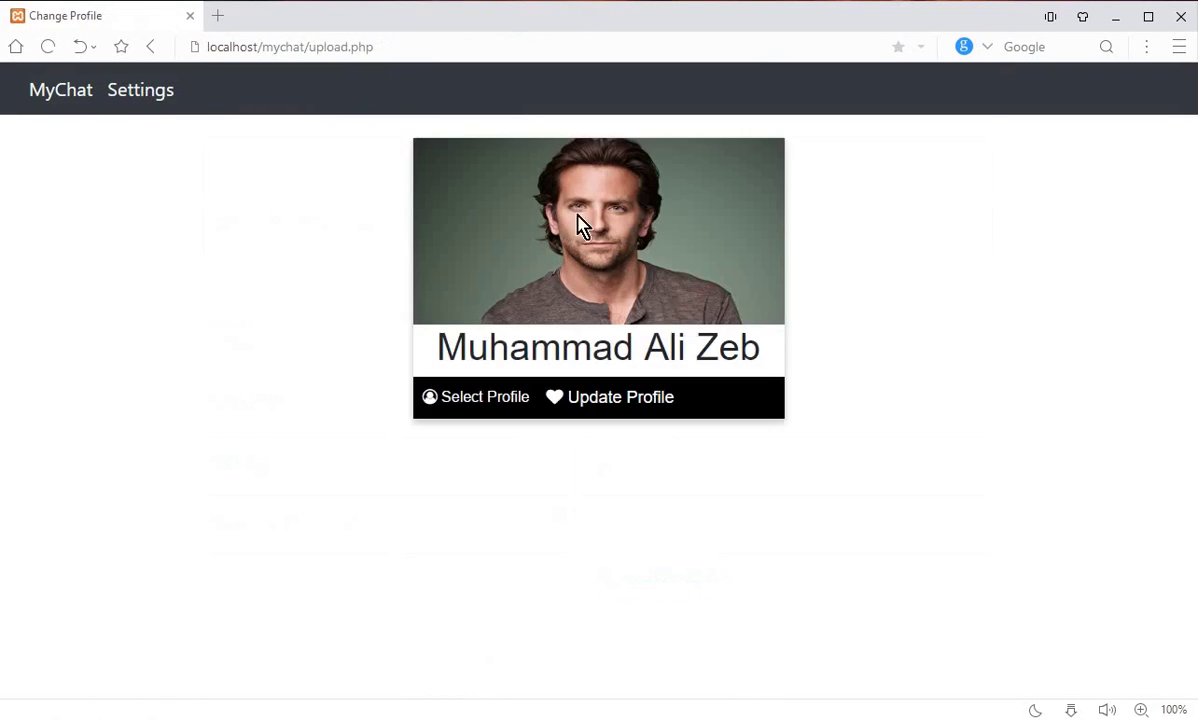
click(468, 400)
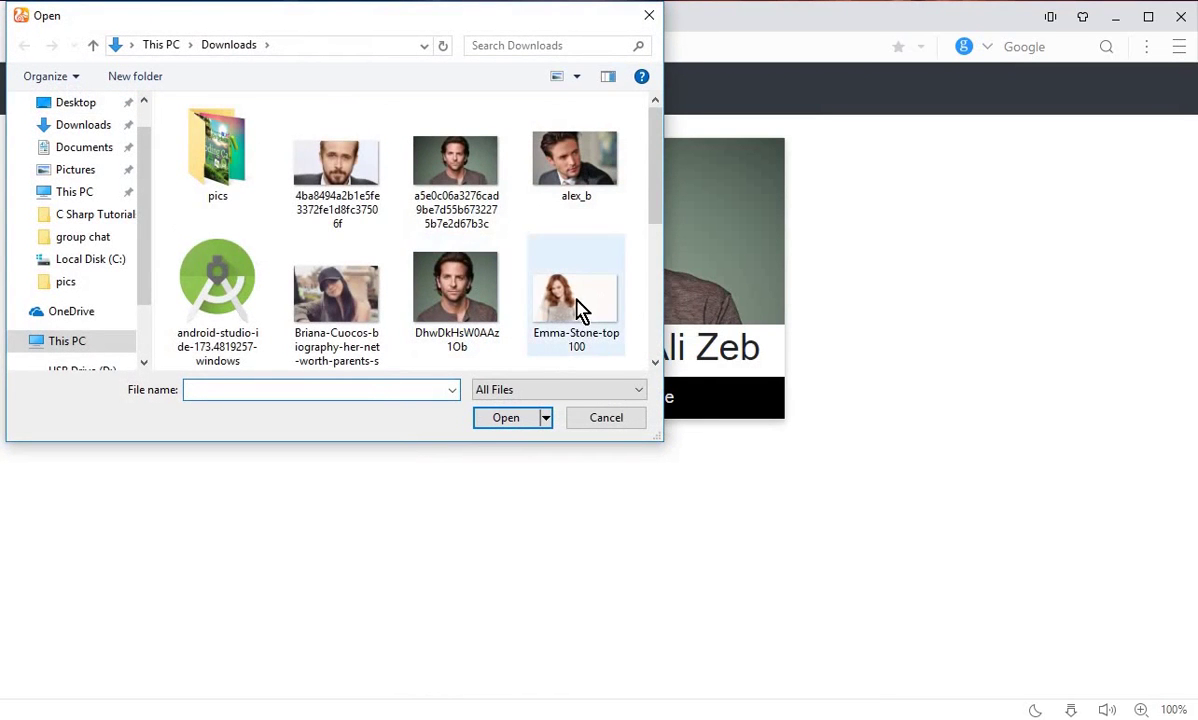
scroll(575, 290, down, 1)
click(340, 305)
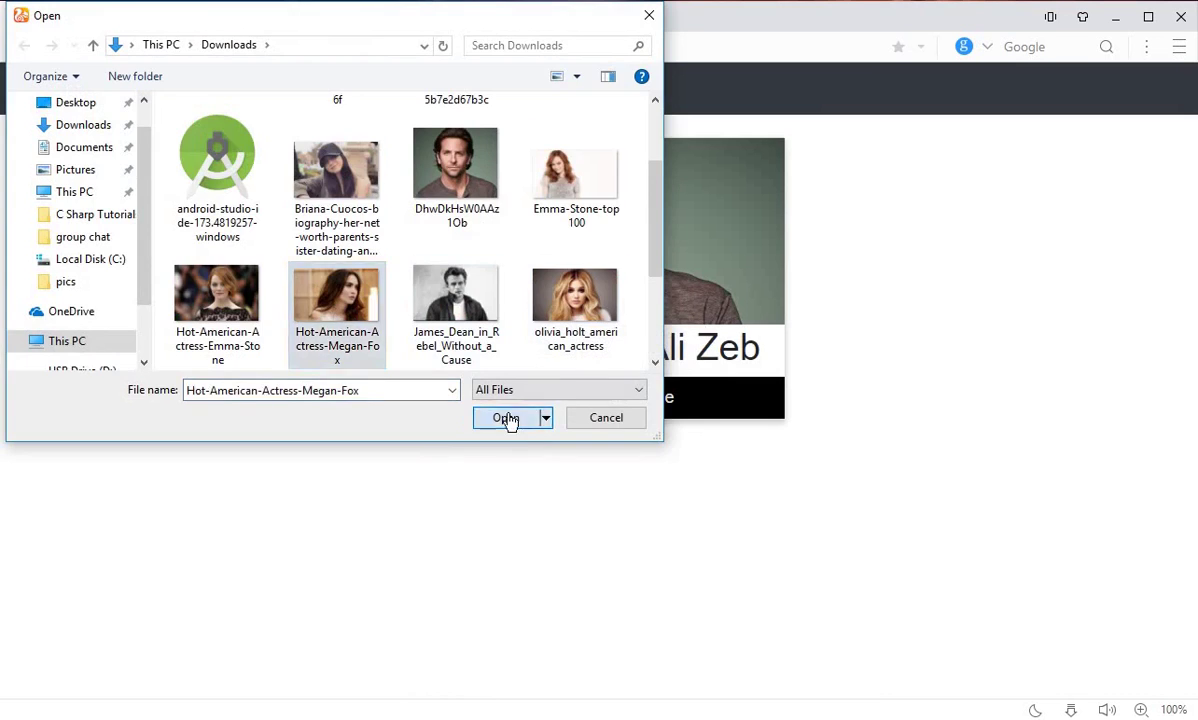
click(508, 419)
Step: Upload the new profile picture, dismiss the confirmation, and go to the Find Friends page
click(605, 408)
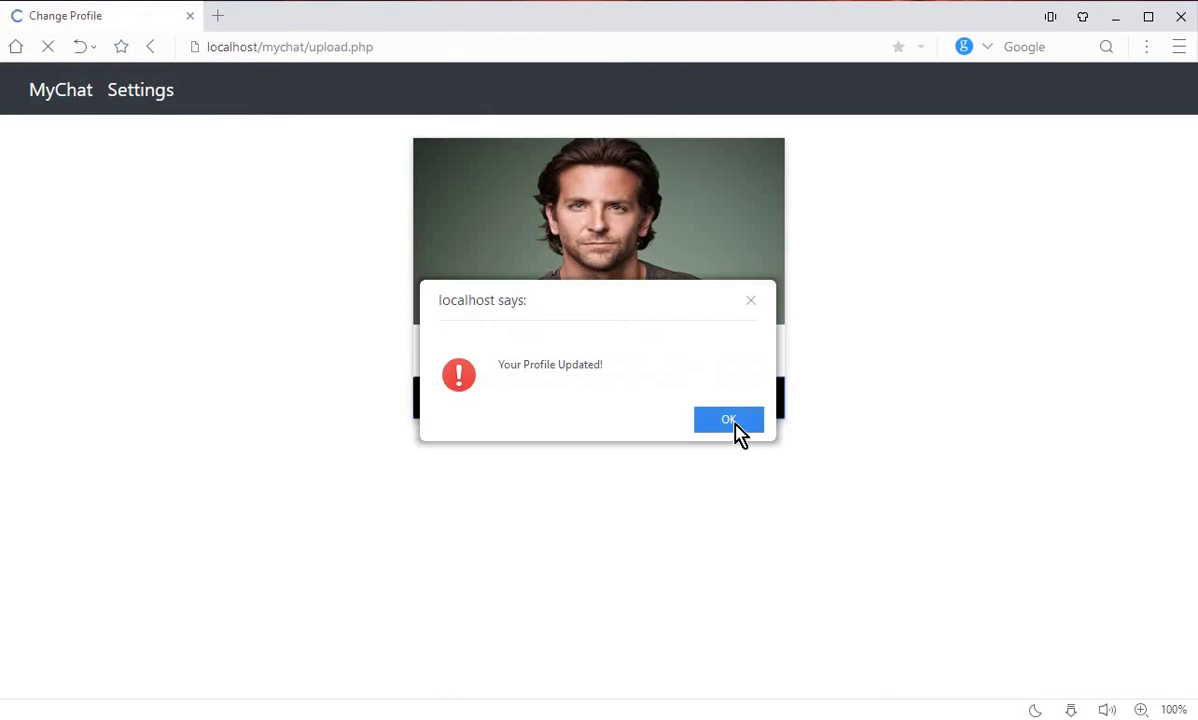
click(733, 424)
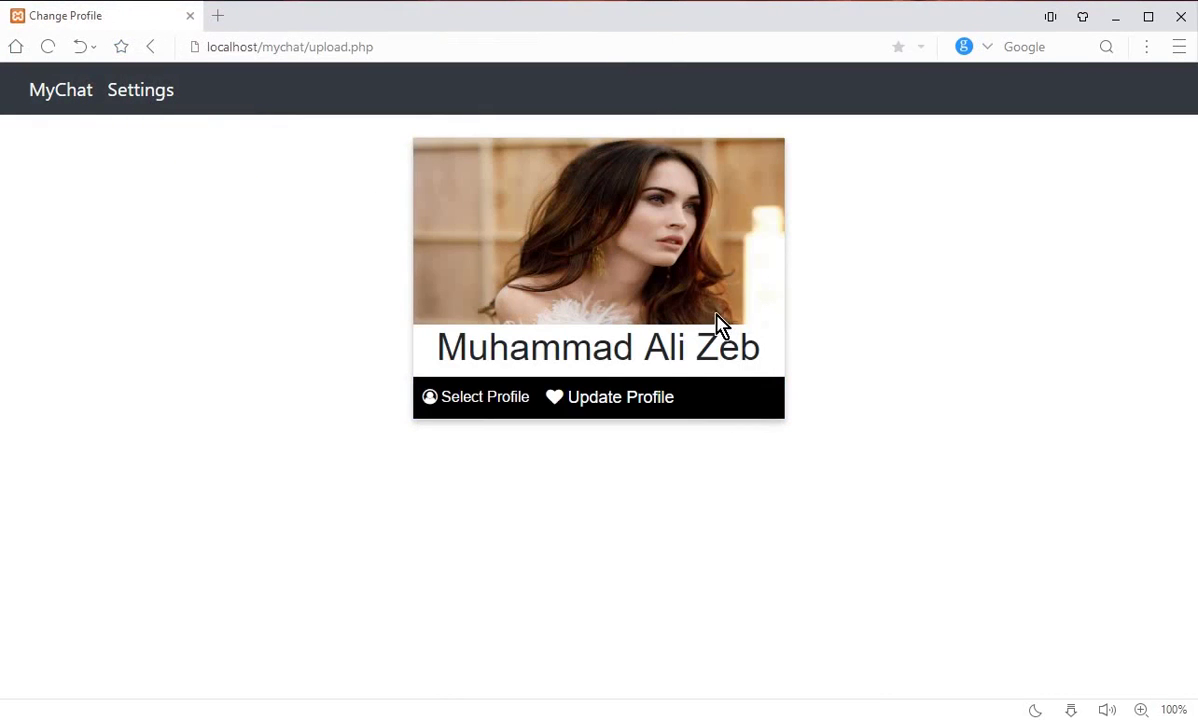
click(55, 104)
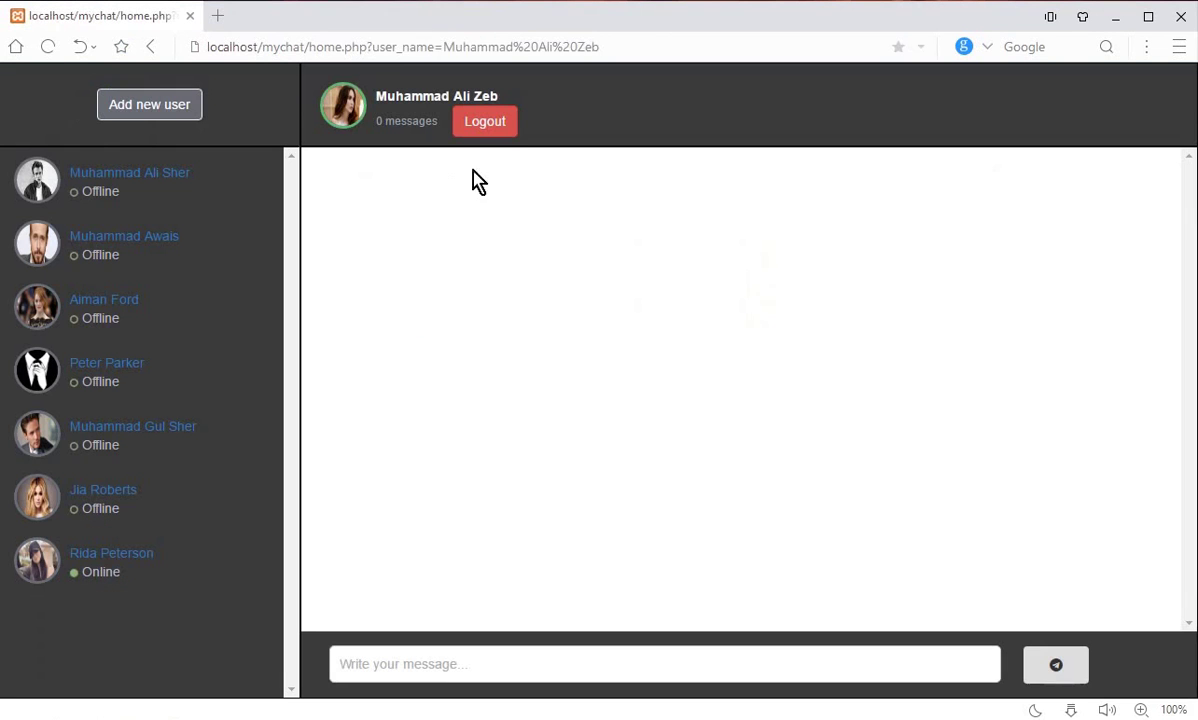
click(185, 115)
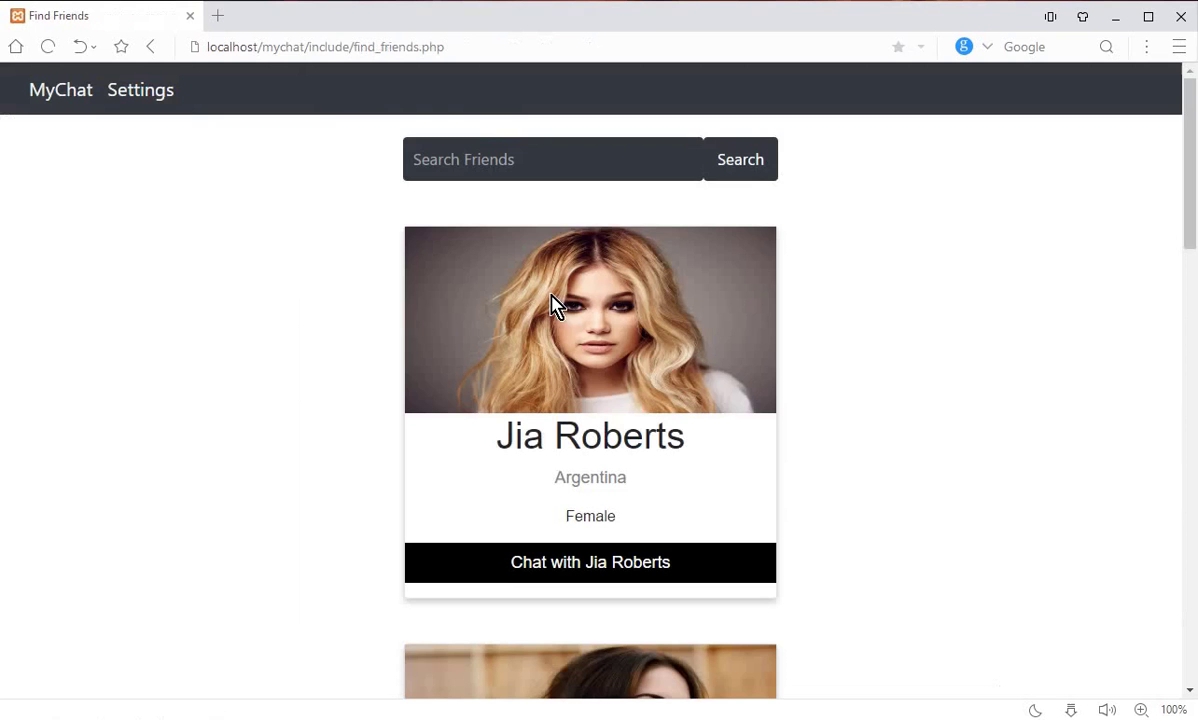